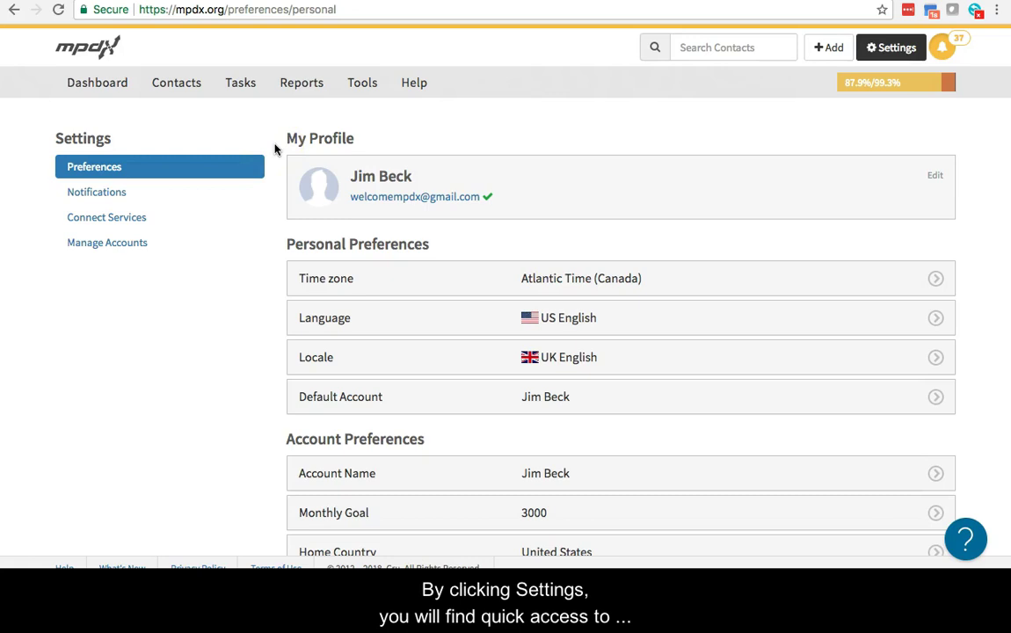
Add a mobile phone number to My Profile, mark it primary, and save
click(895, 46)
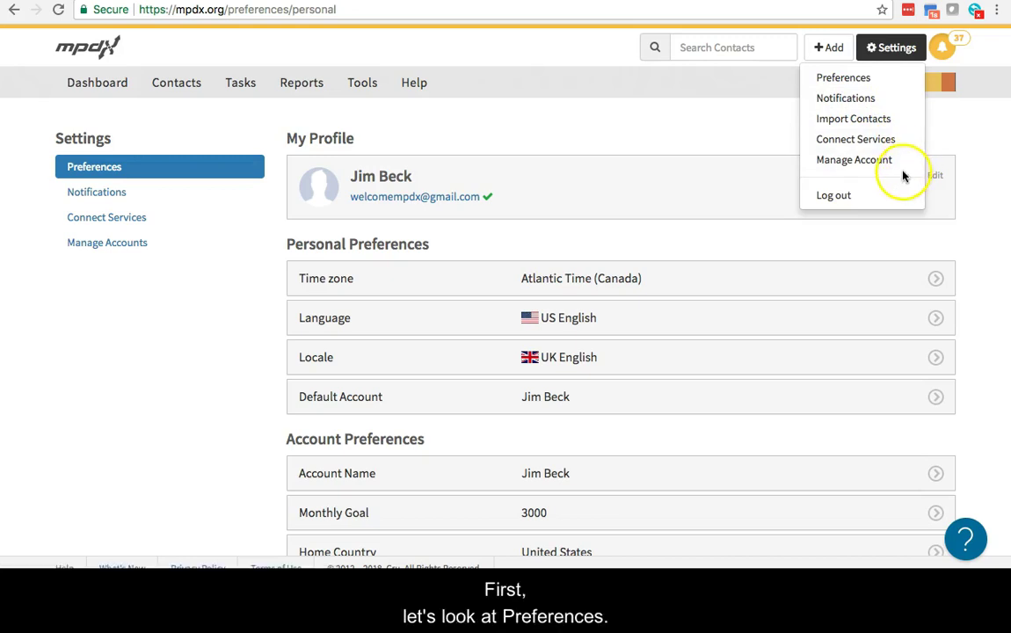
click(702, 116)
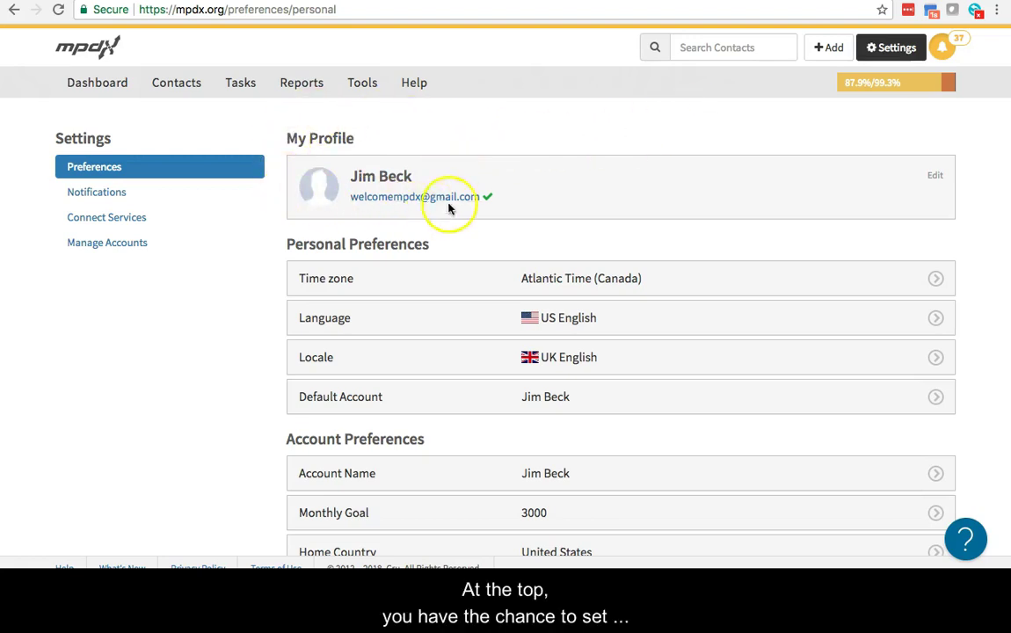
click(933, 178)
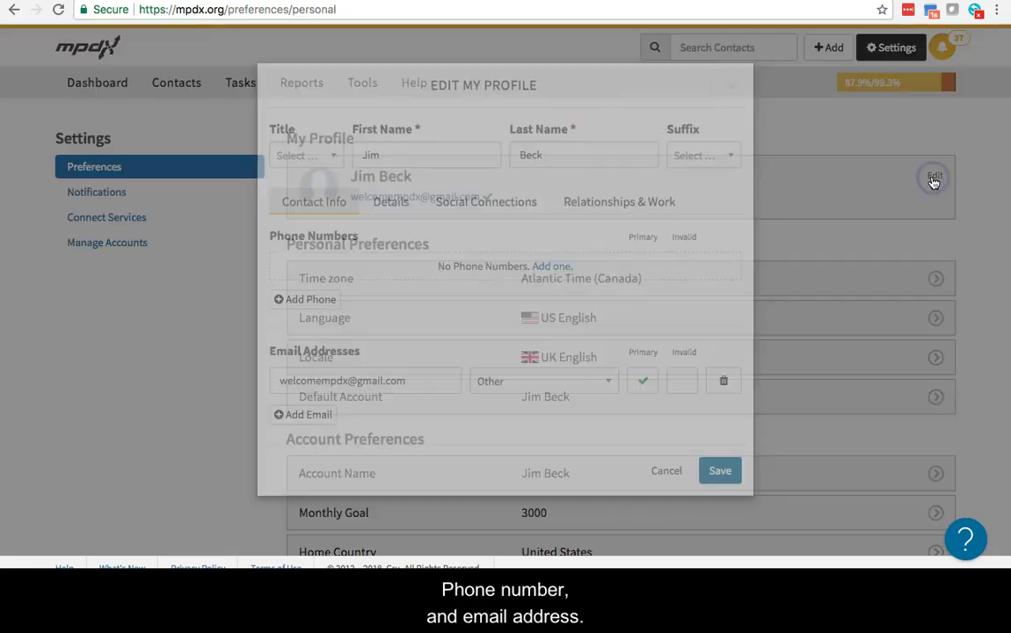
click(557, 268)
click(358, 265)
text(+122252)
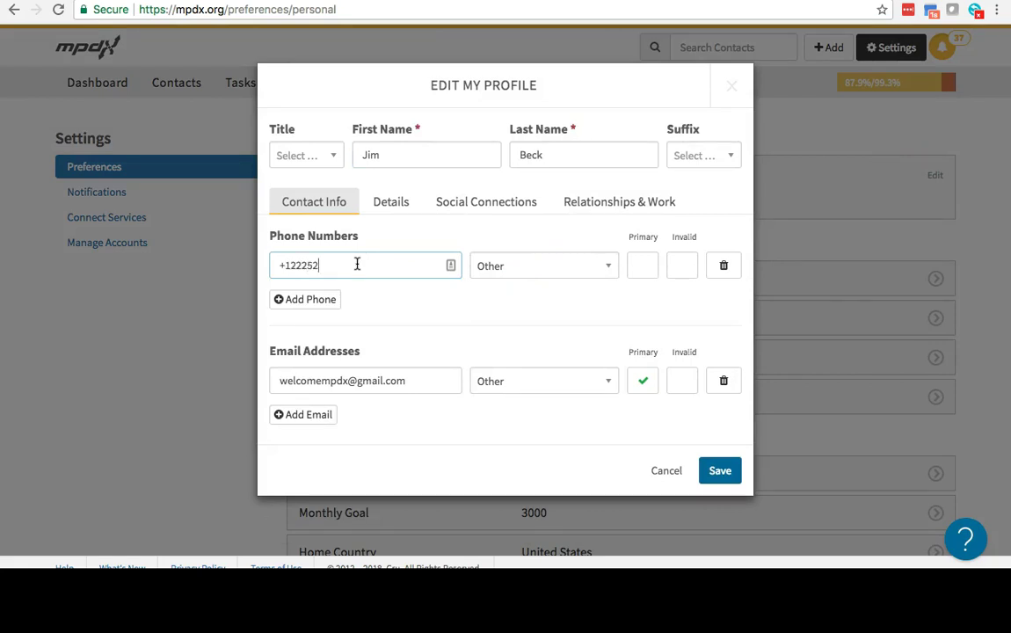
click(534, 268)
click(535, 315)
click(652, 273)
click(718, 471)
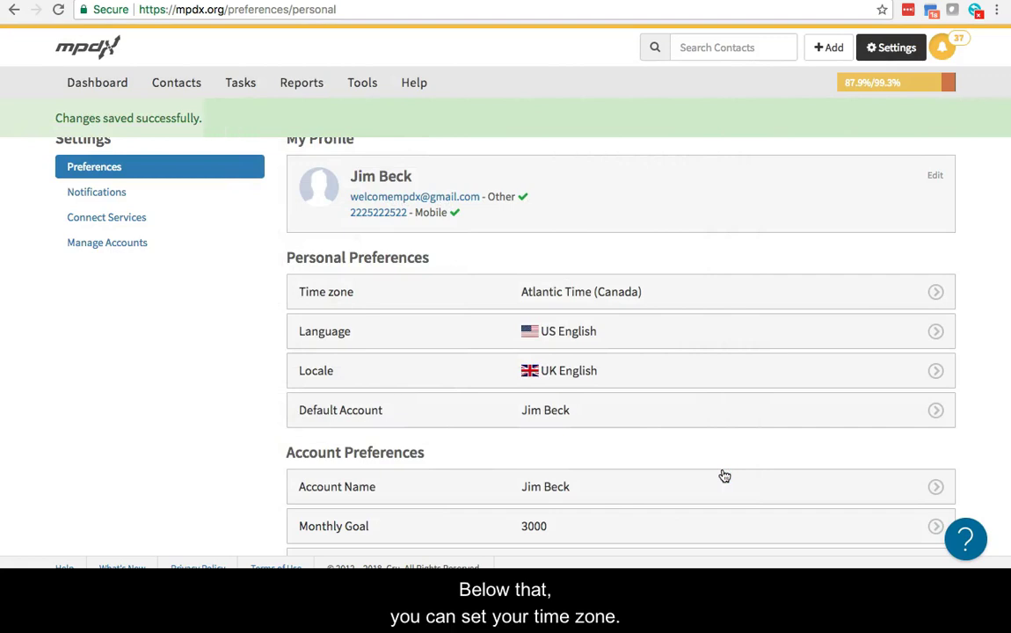
Switch the interface language to German and save it, leaving time zone unchanged
click(580, 297)
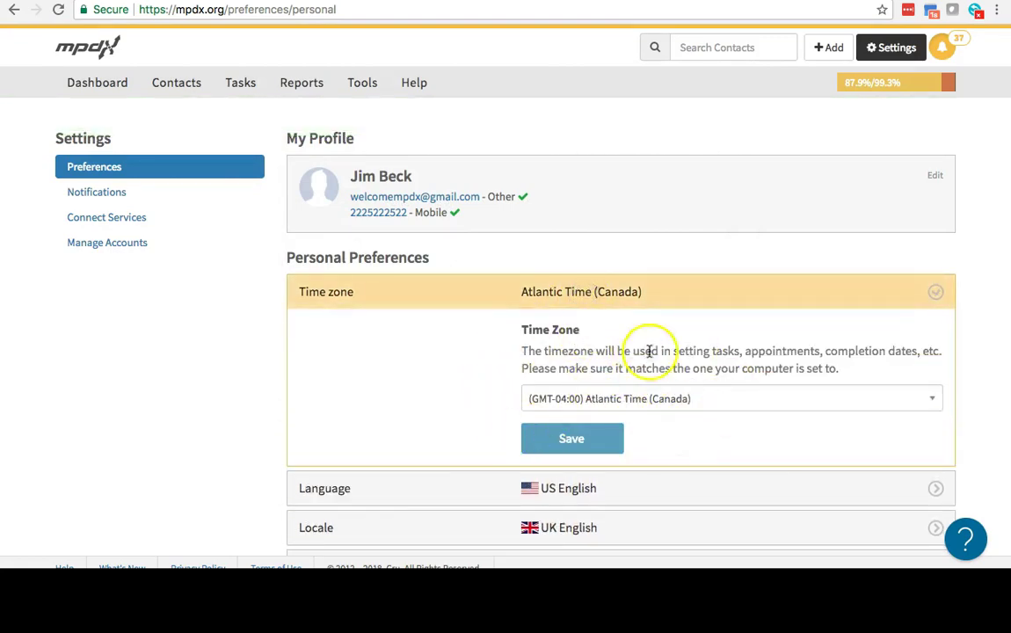
click(629, 291)
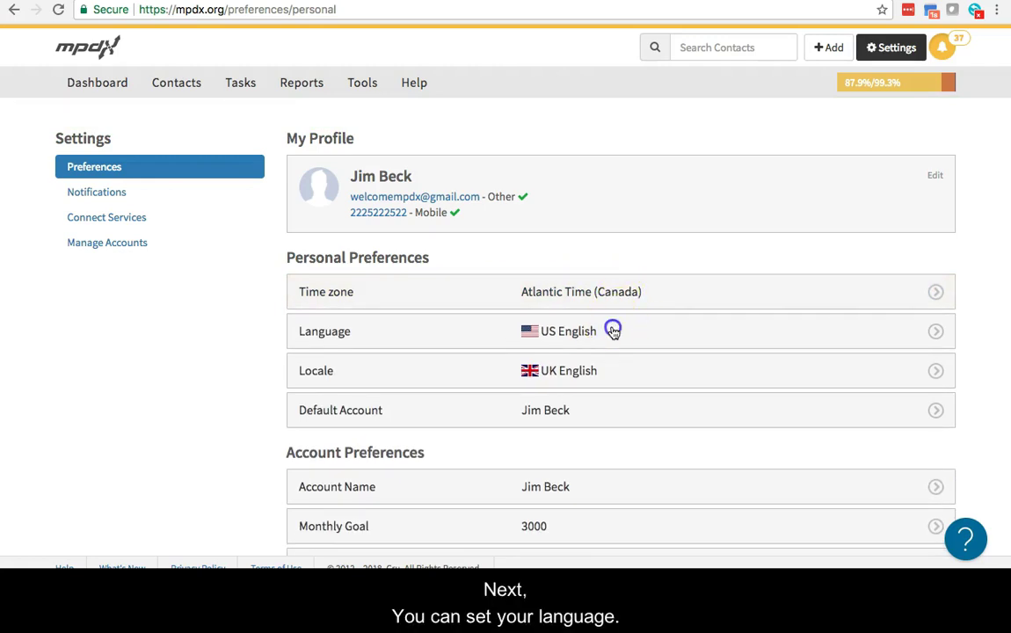
click(612, 331)
scroll(612, 330, down, 1)
click(633, 347)
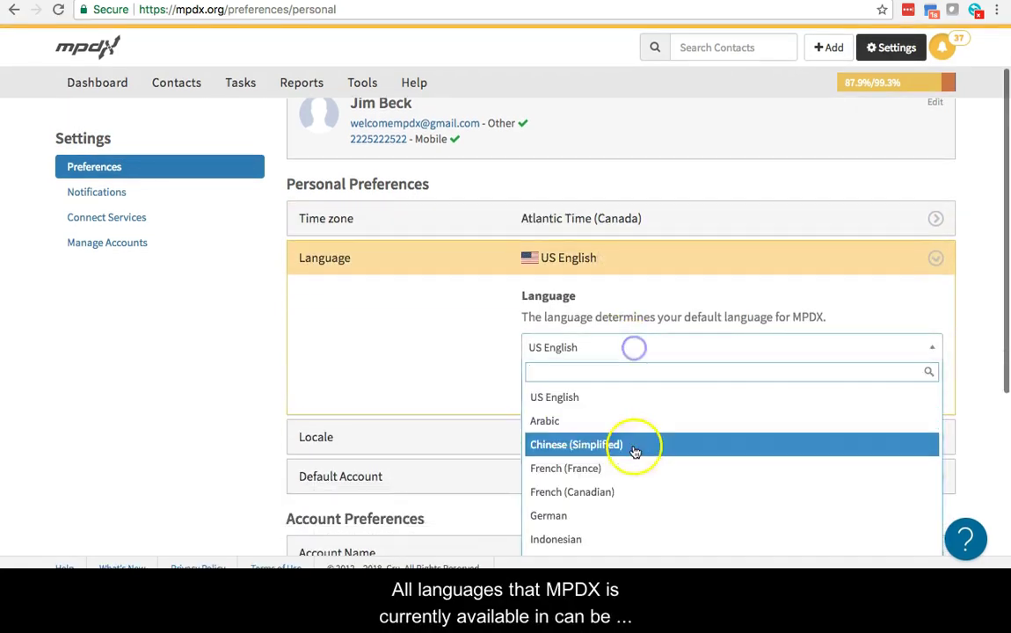
scroll(634, 462, down, 3)
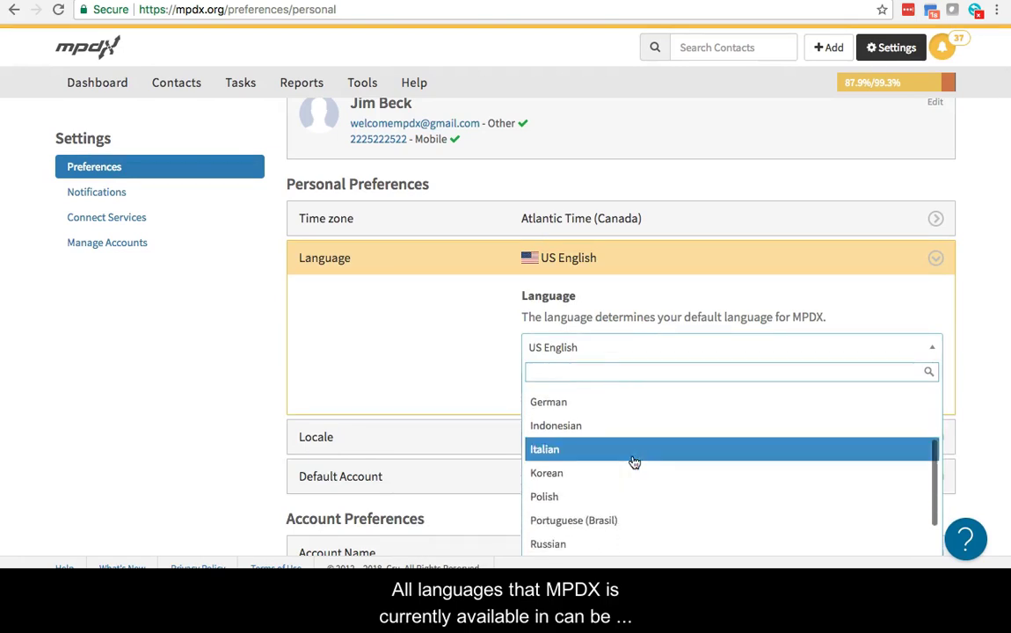
click(641, 403)
click(603, 394)
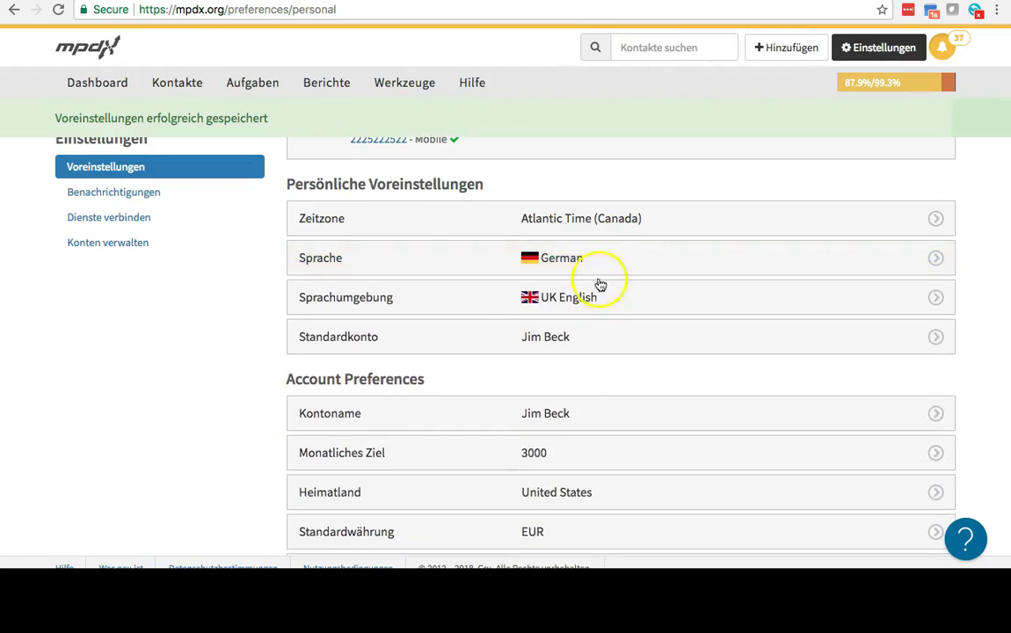
Change the language back to US English and save it
click(594, 263)
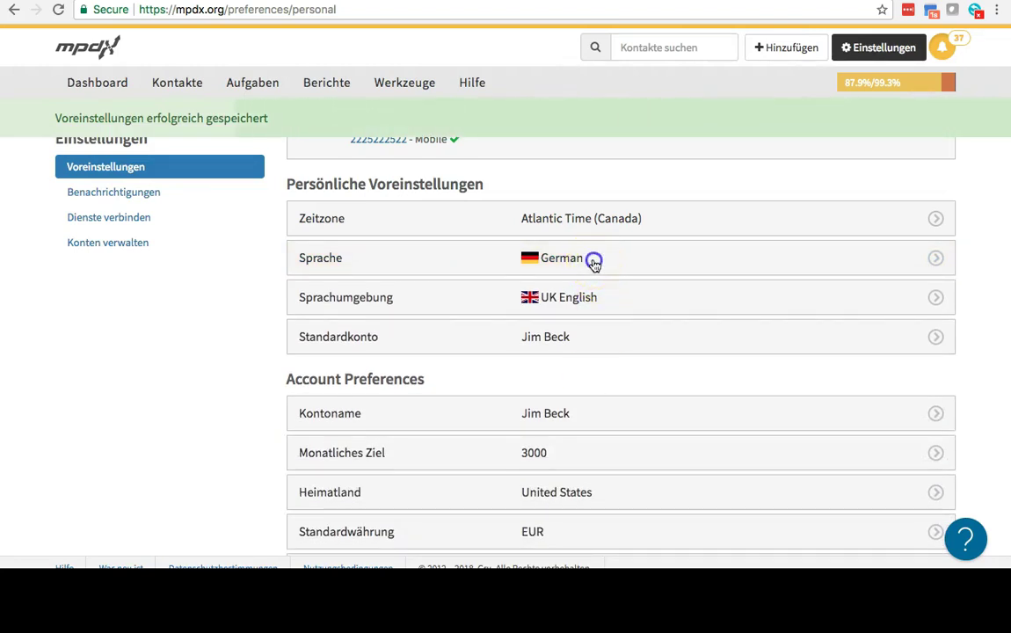
click(587, 346)
scroll(612, 436, up, 5)
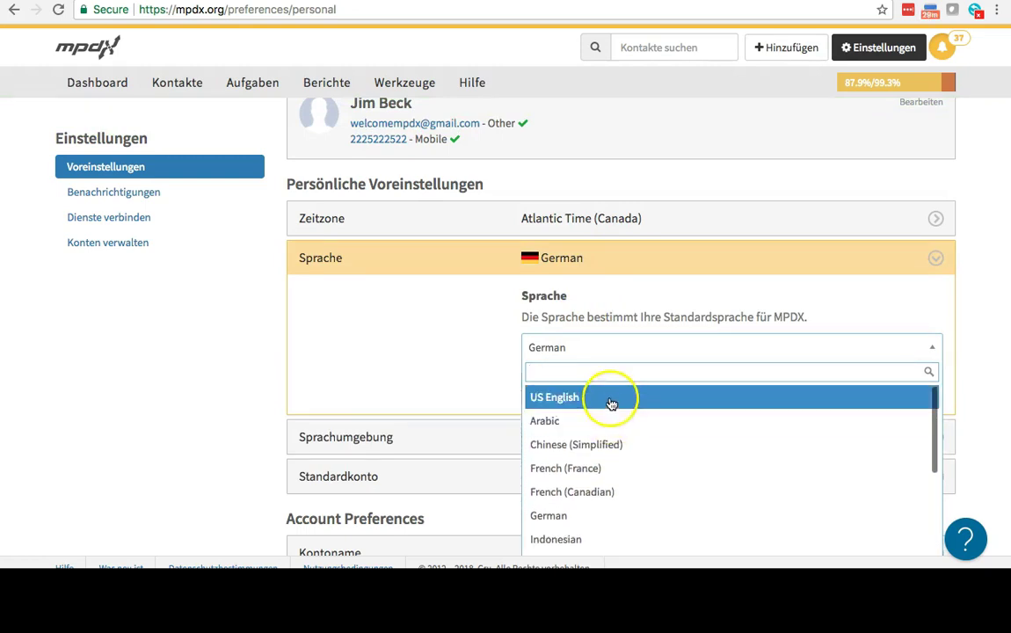
click(611, 403)
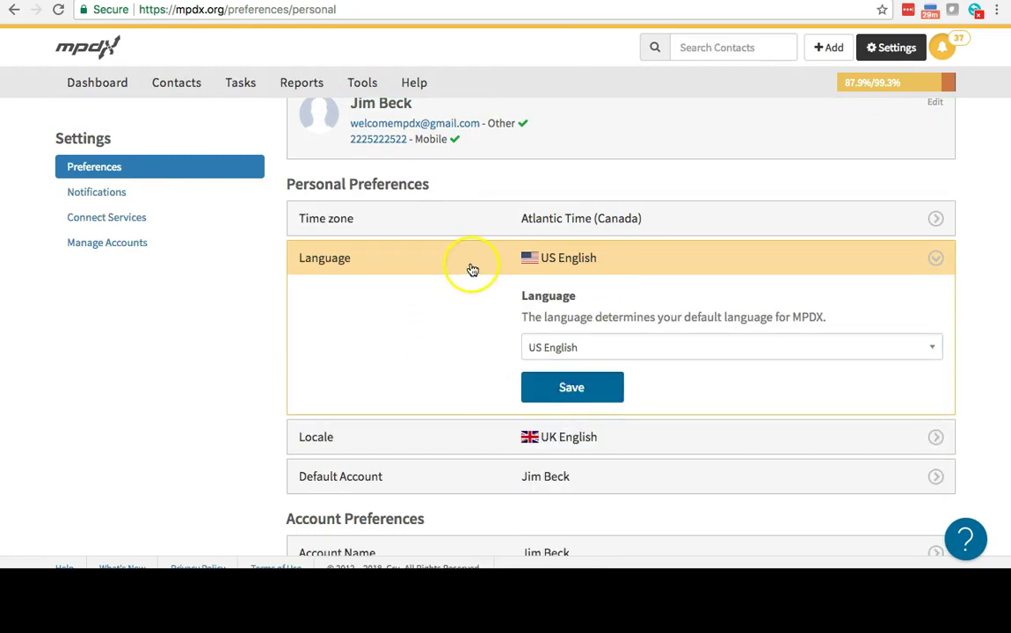
click(571, 387)
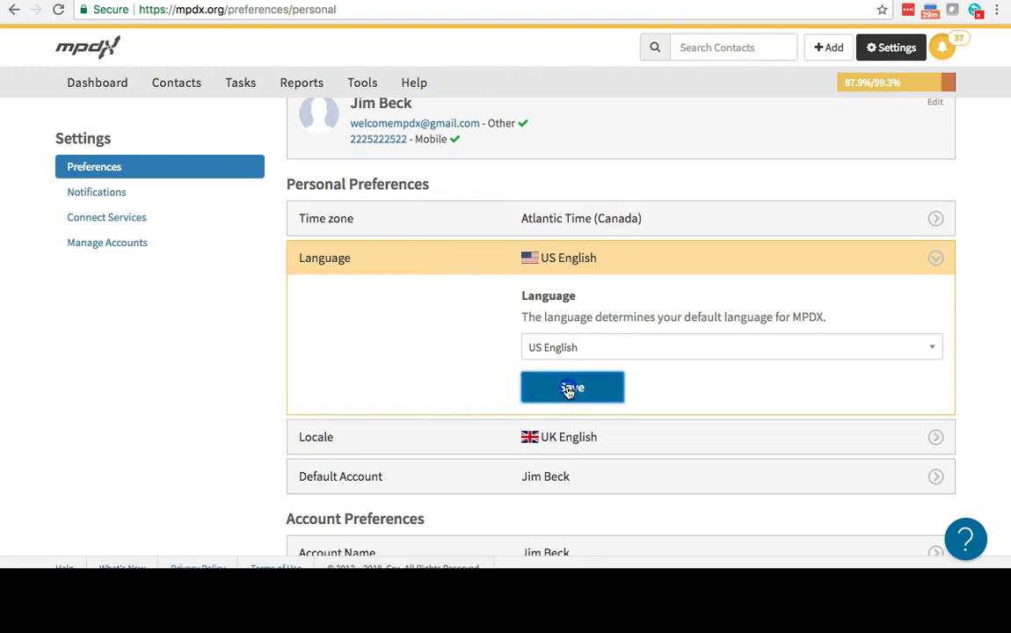
click(509, 264)
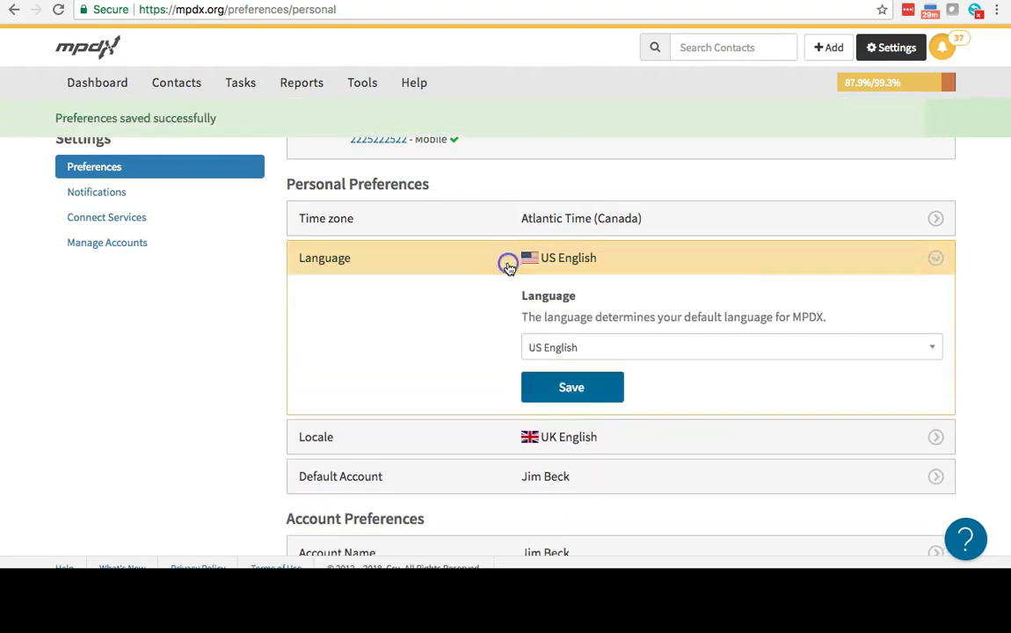
click(509, 264)
click(494, 297)
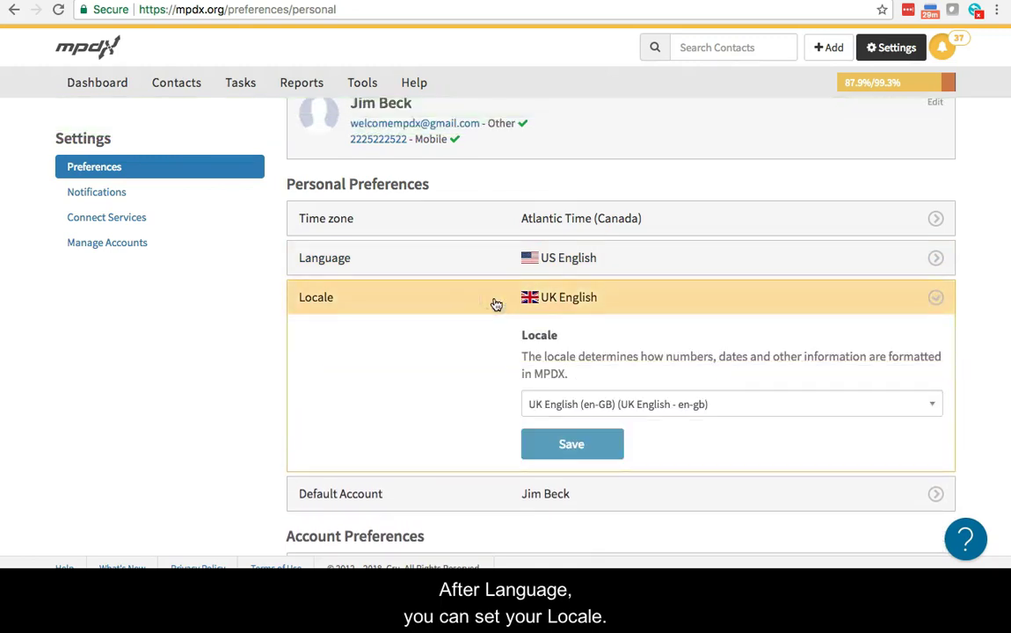
Save Schweizer Hochdeutsch (Swiss High German) as the locale
click(752, 342)
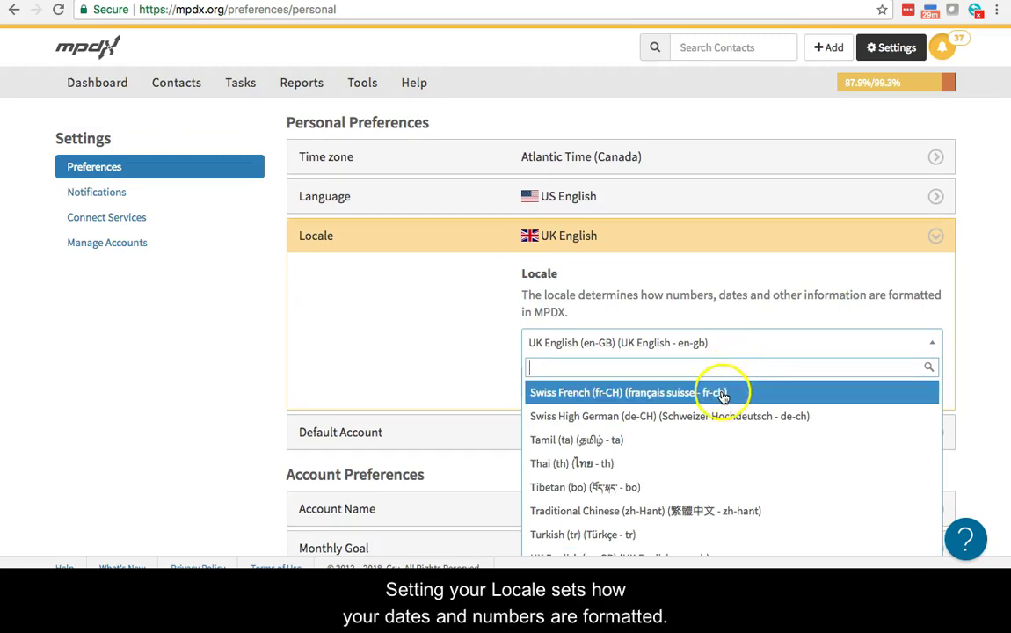
click(774, 423)
click(584, 384)
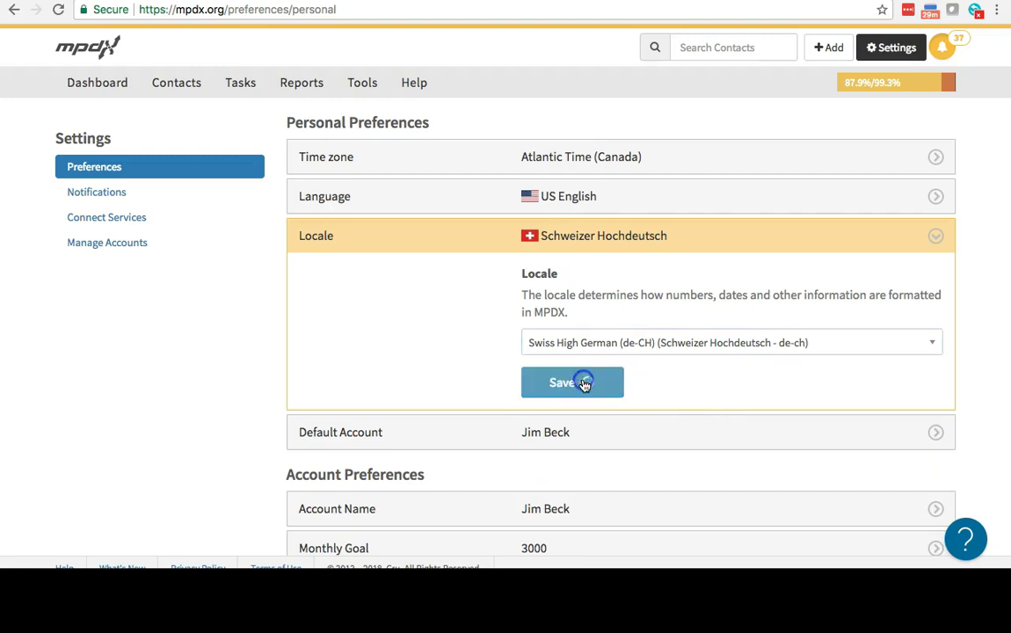
Change the locale back to UK English and save it
click(645, 249)
click(672, 342)
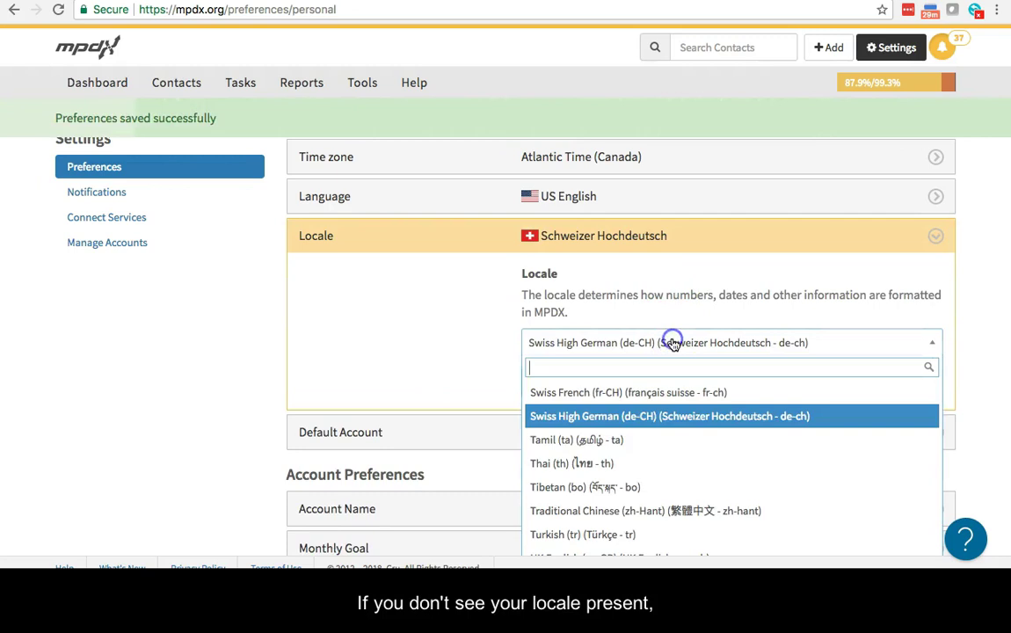
scroll(659, 452, up, 3)
scroll(658, 463, down, 5)
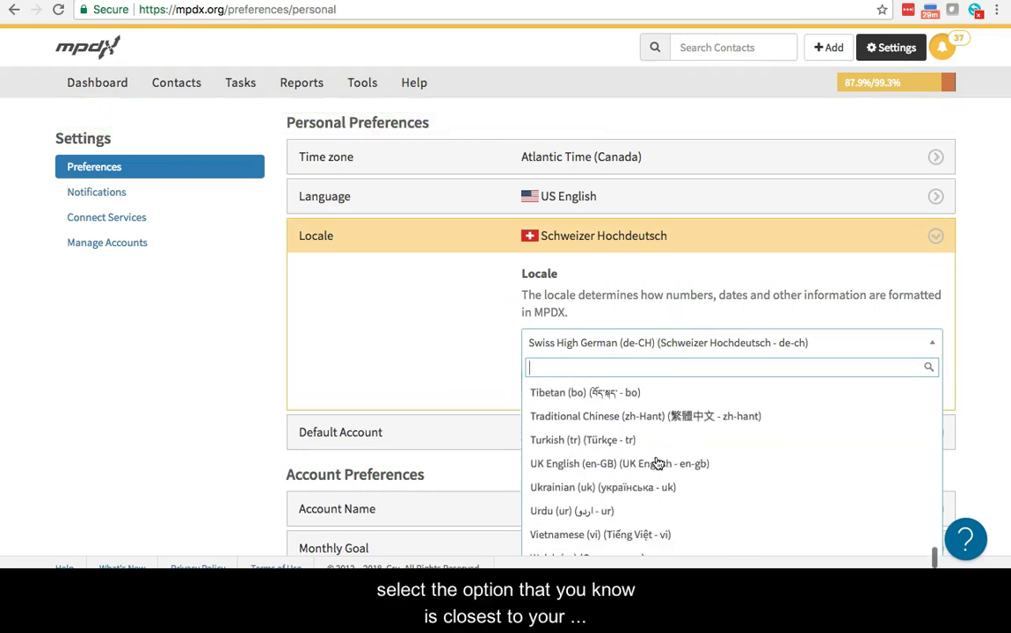
click(658, 464)
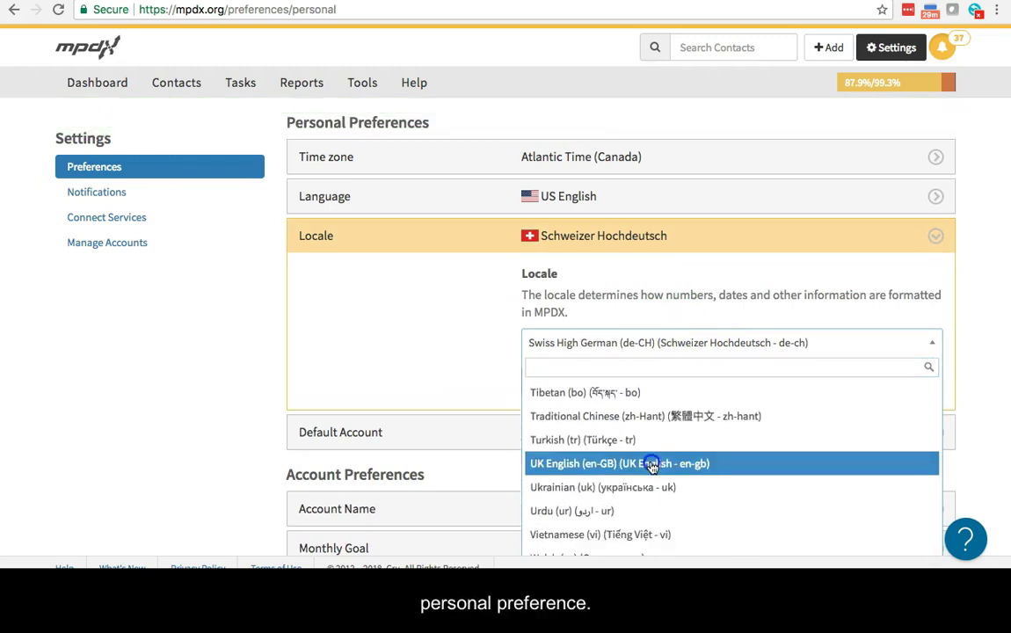
click(560, 383)
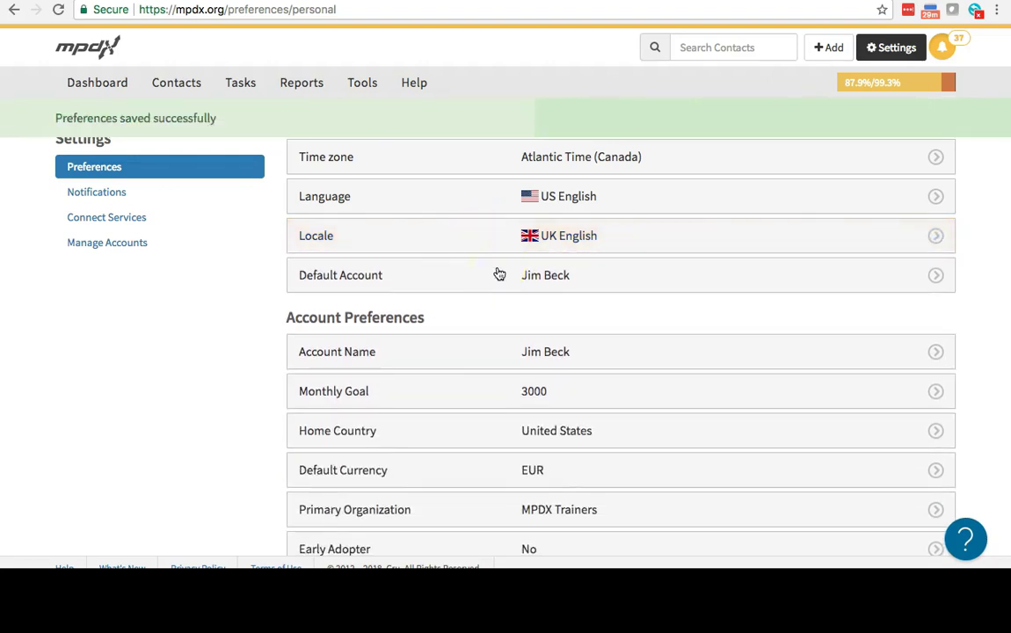
scroll(500, 274, down, 1)
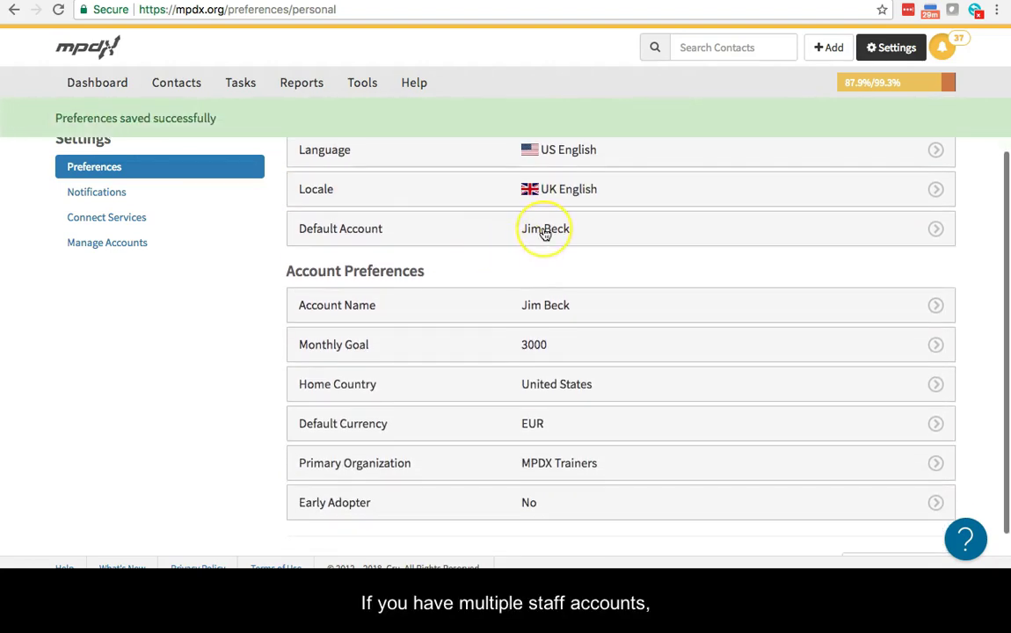
click(545, 230)
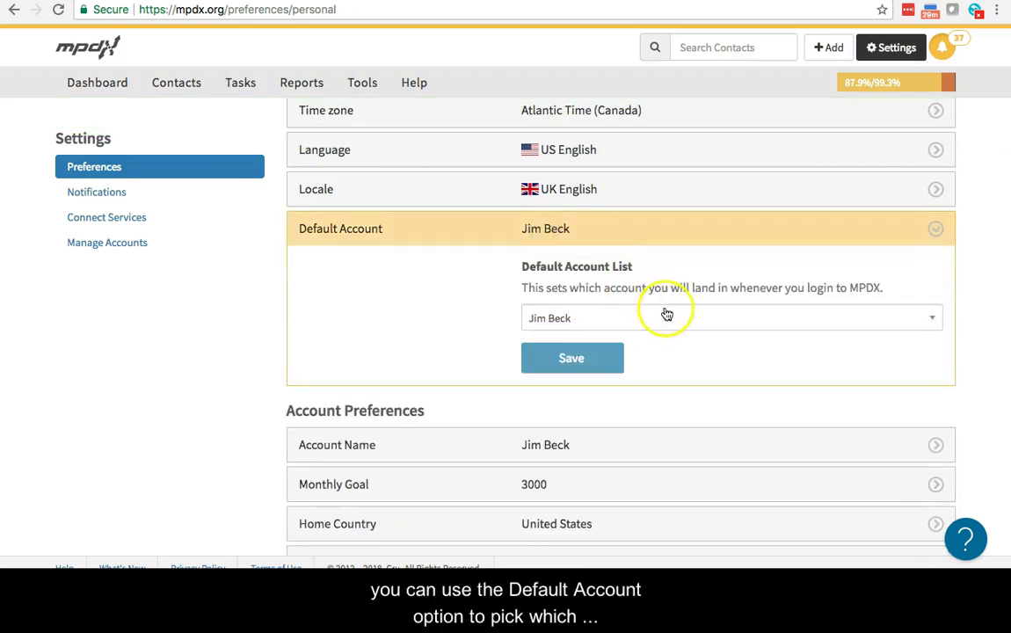
Keep the only account as the Default Account
click(666, 314)
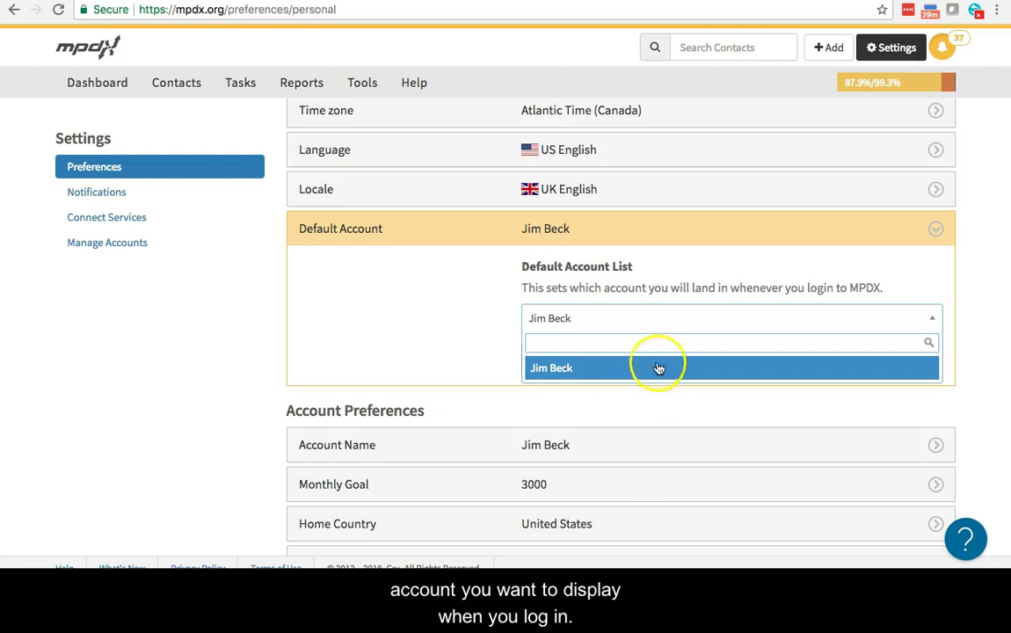
click(666, 321)
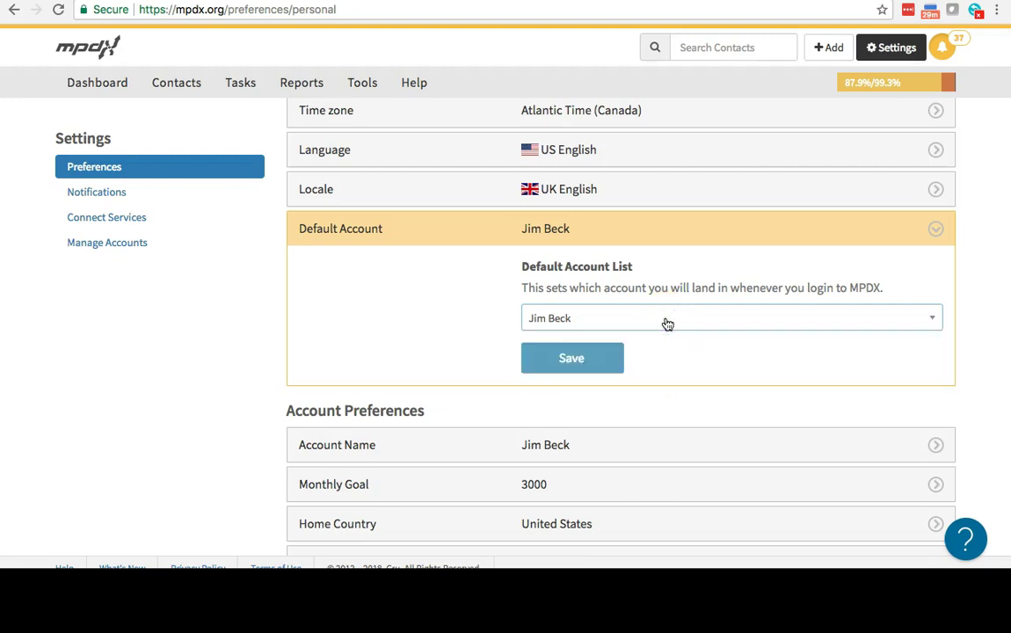
click(637, 249)
click(636, 237)
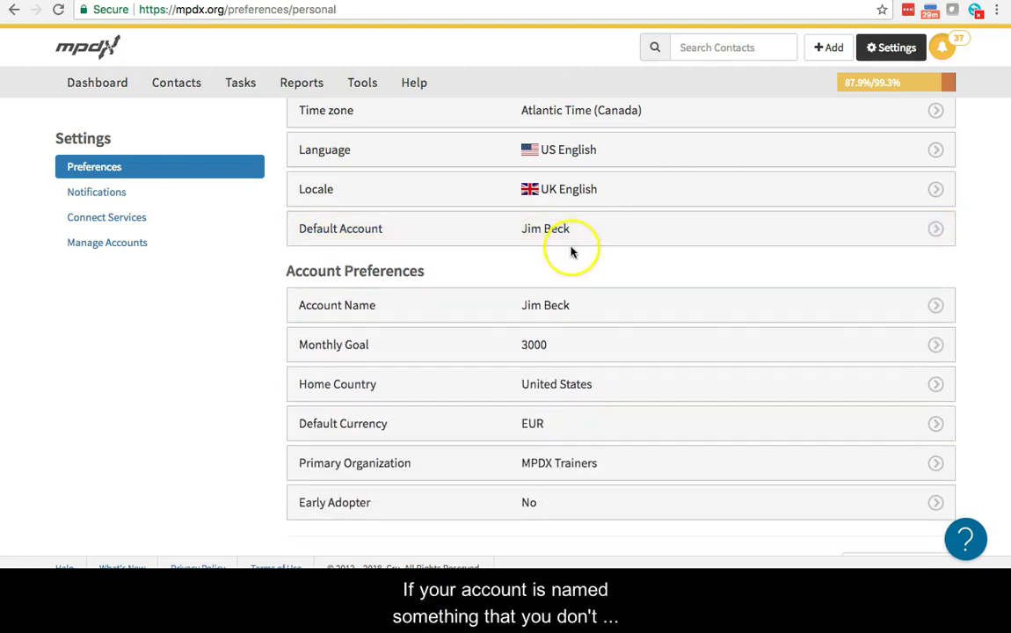
scroll(497, 336, down, 1)
scroll(497, 335, down, 1)
Replace the account name with a new, more memorable name and save it
click(580, 248)
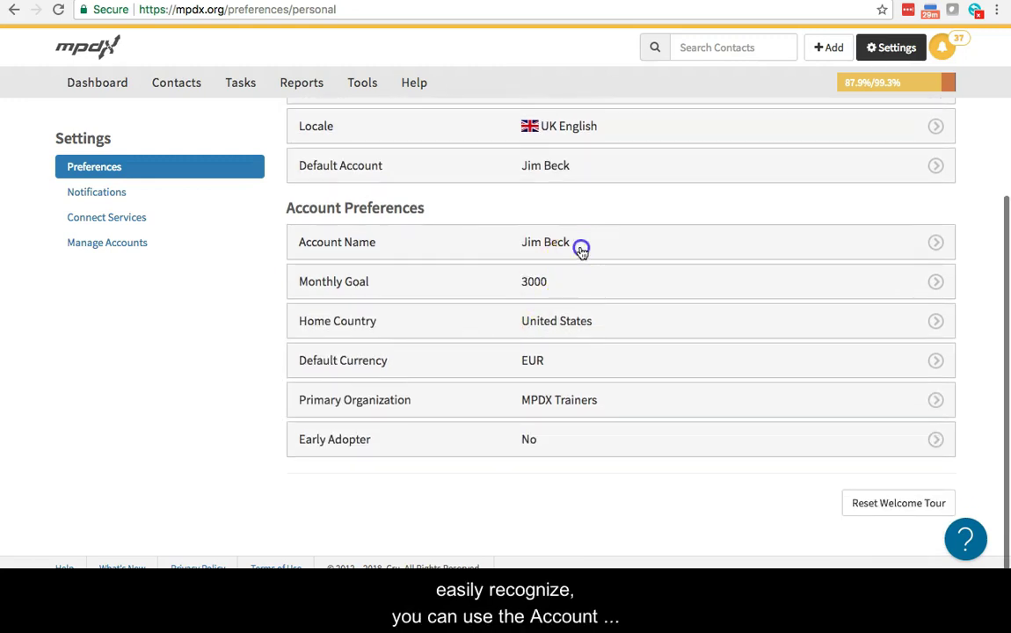
triple_click(594, 362)
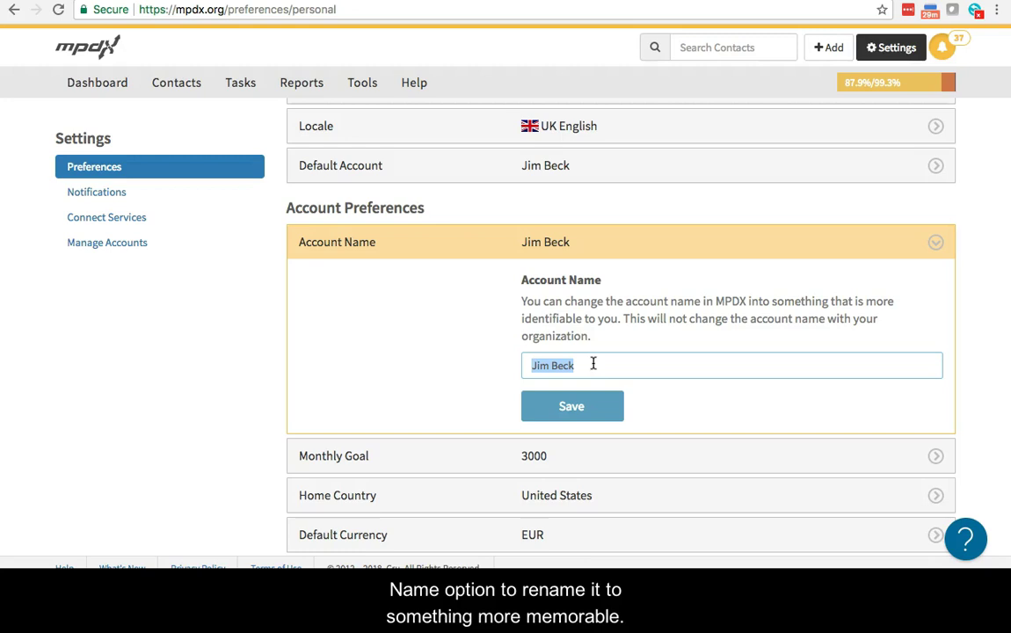
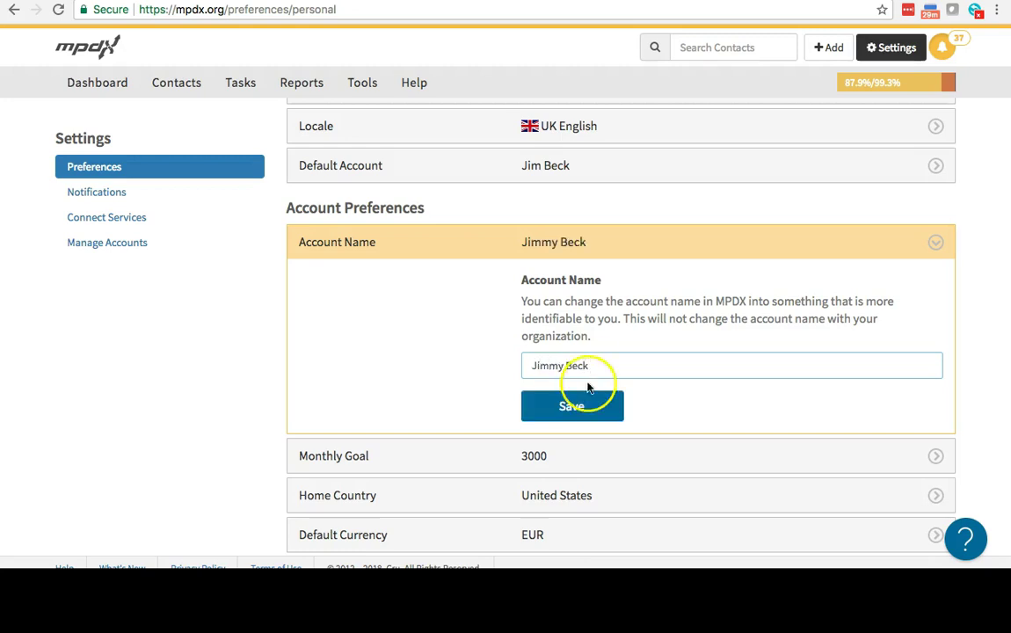
click(569, 400)
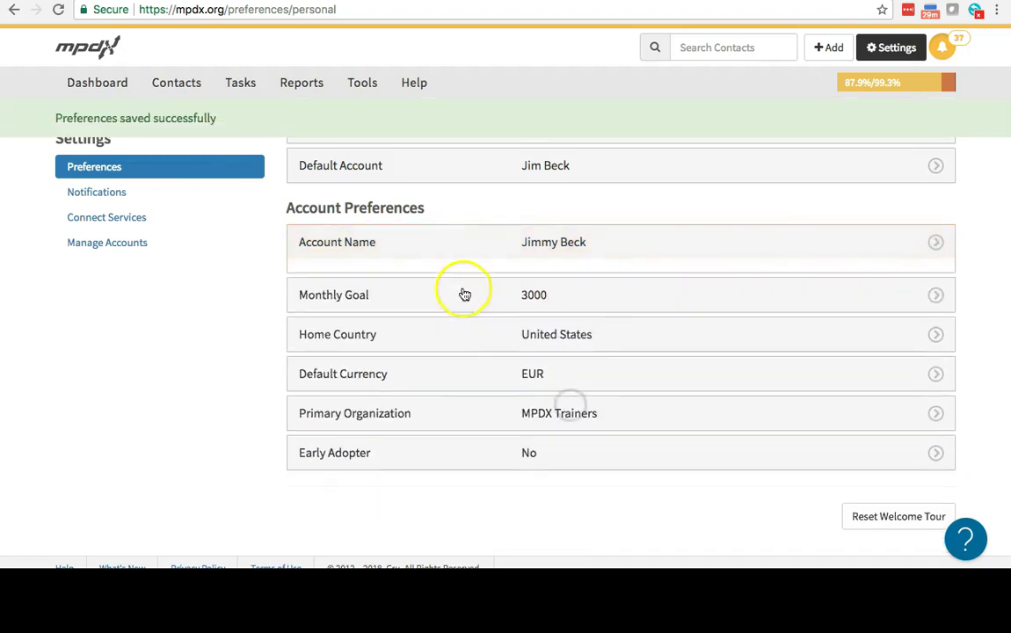
Change the Monthly Goal from 3000 to 3500 and save
click(518, 288)
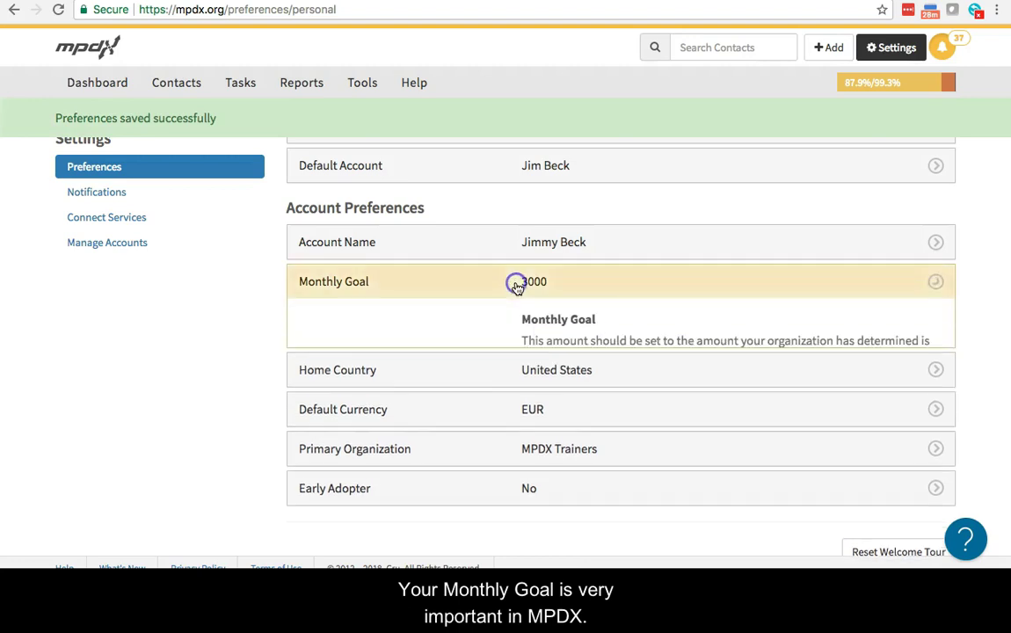
scroll(519, 289, down, 3)
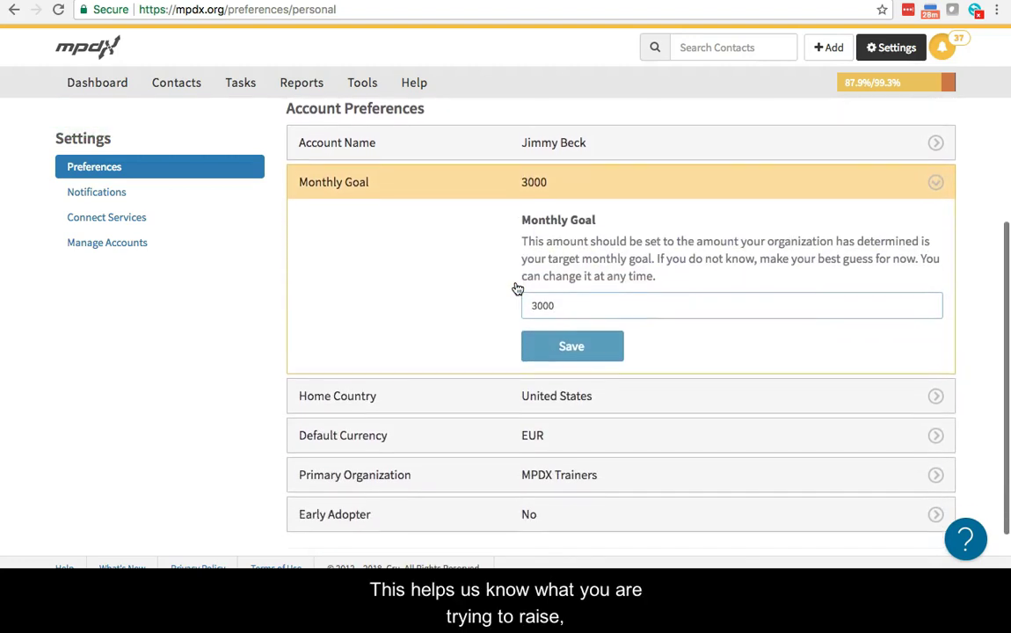
click(614, 365)
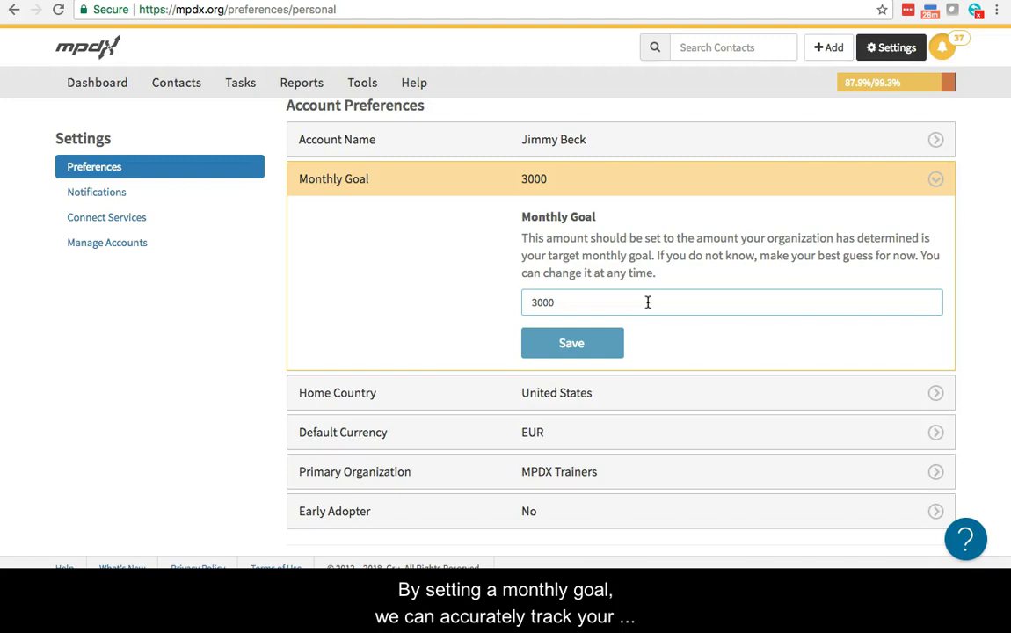
click(567, 297)
text(35)
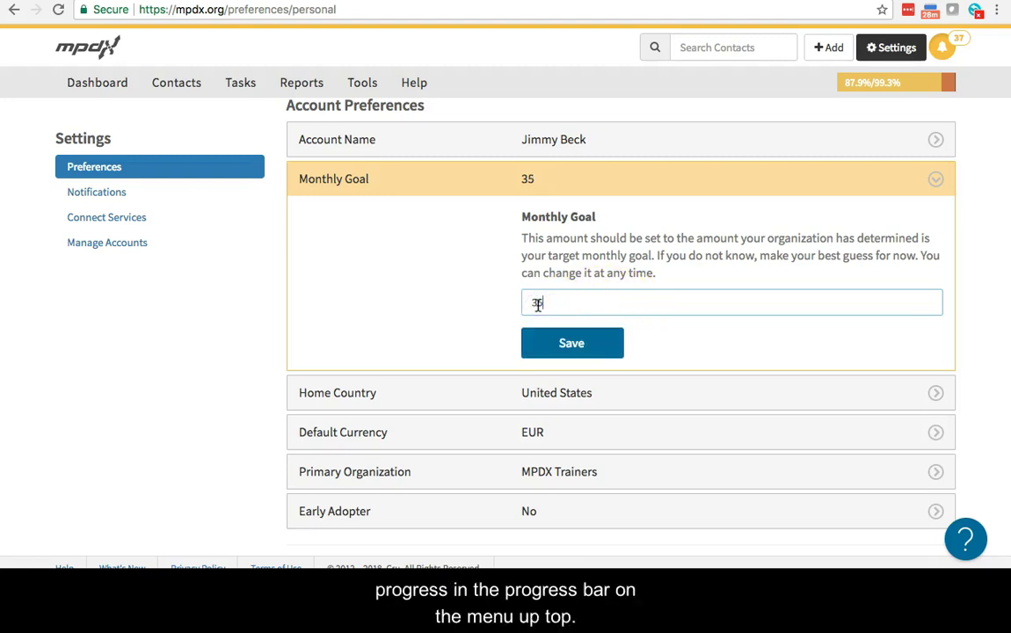
click(578, 342)
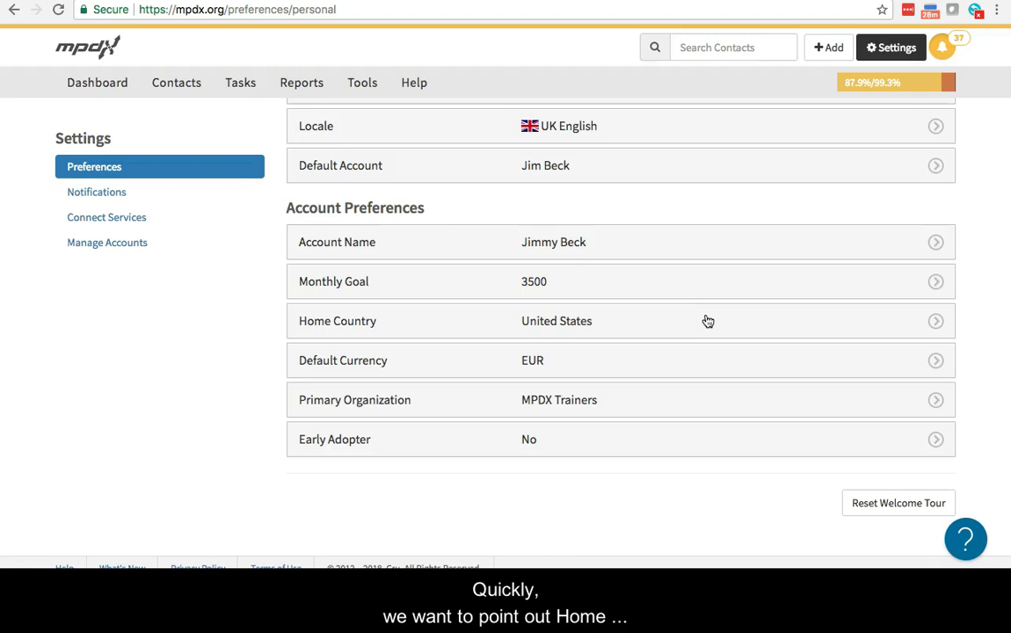
Set Home Country to Canada and save it
click(707, 320)
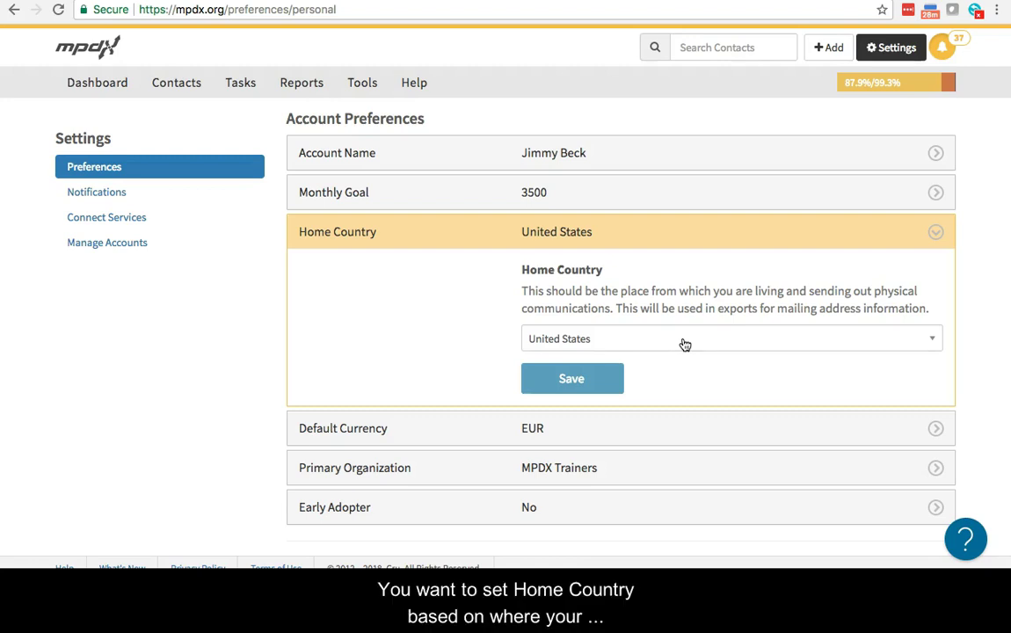
click(685, 341)
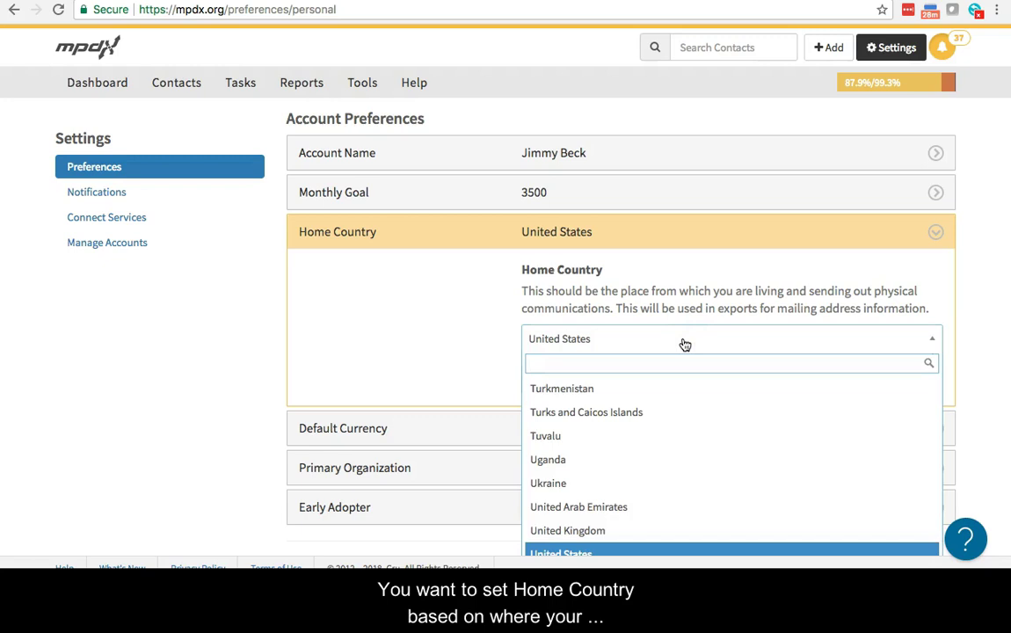
text(cana)
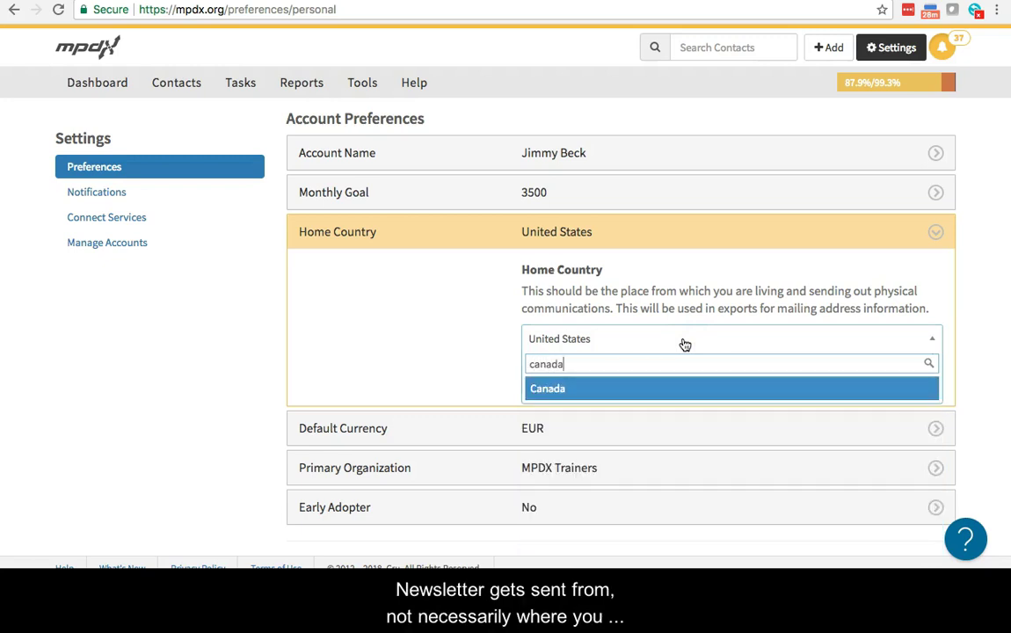
text(da)
click(569, 390)
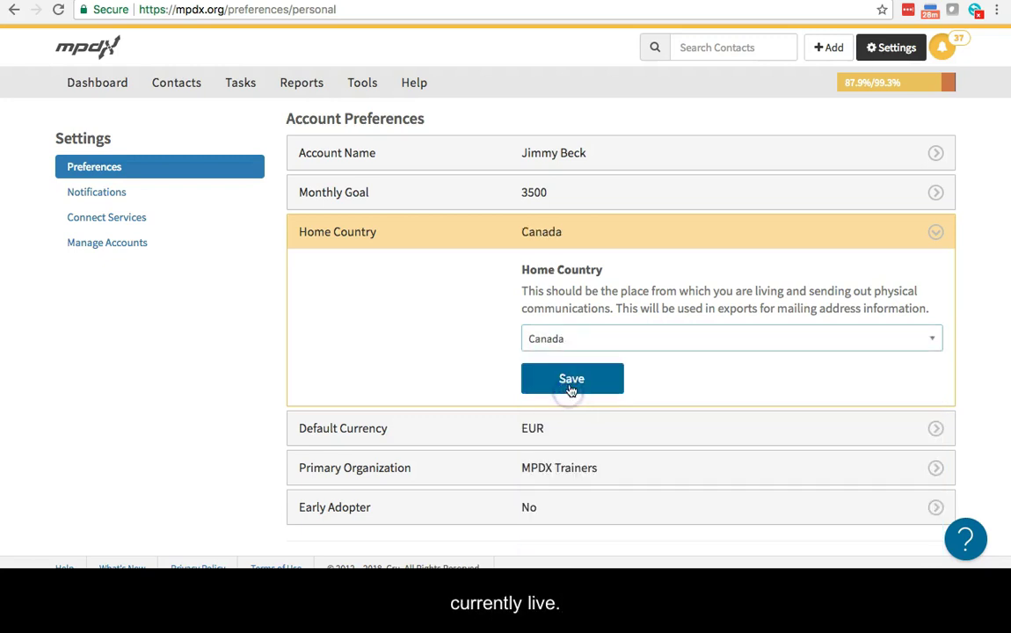
click(571, 387)
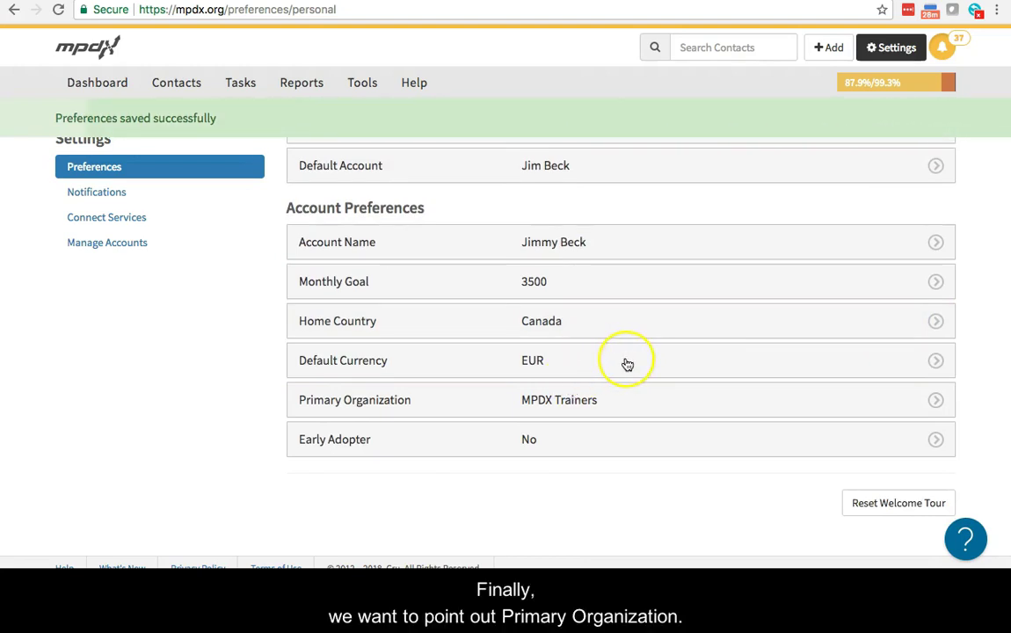
Save ToonTown Offline as the Primary Organization
click(650, 406)
scroll(587, 437, down, 2)
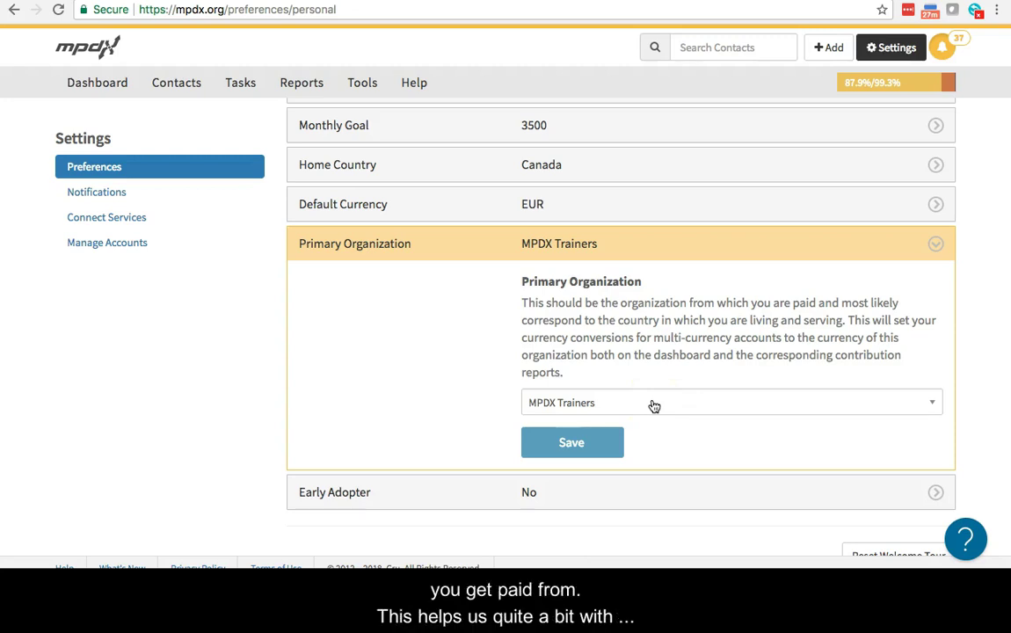
click(653, 404)
scroll(654, 406, down, 1)
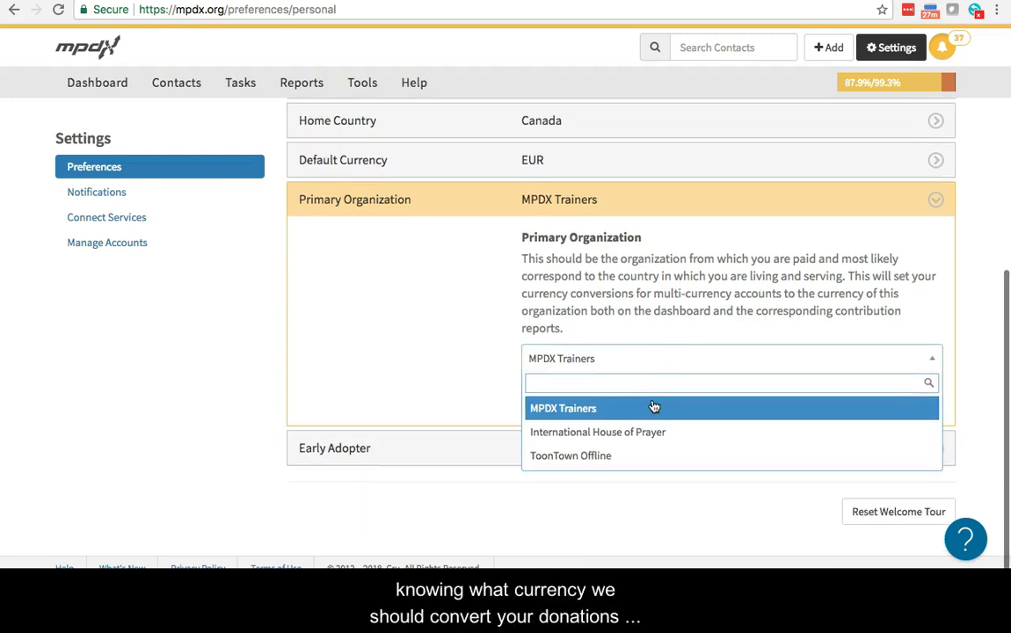
click(641, 456)
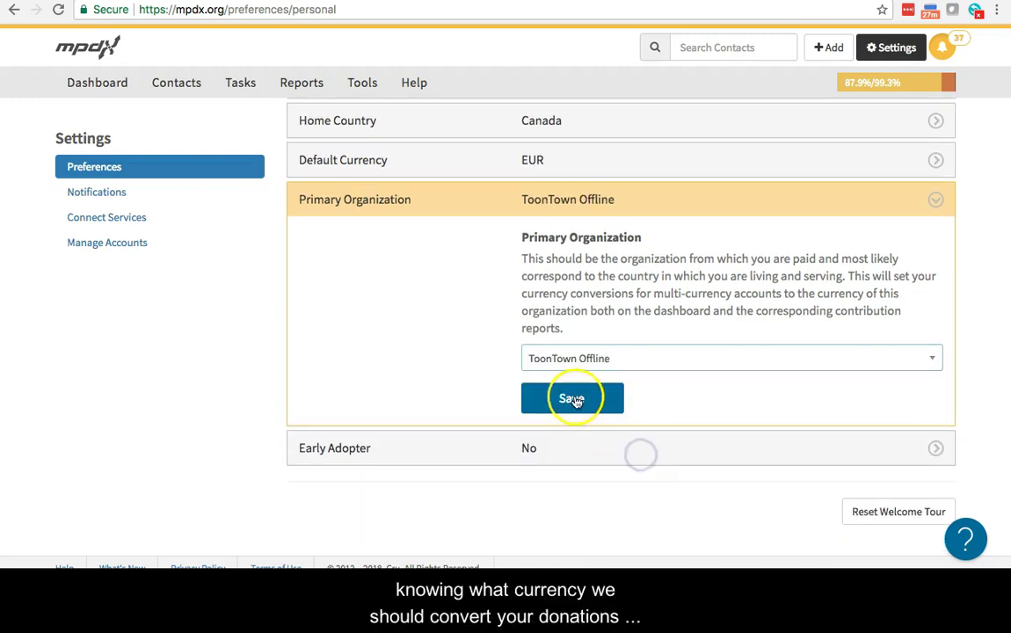
click(574, 400)
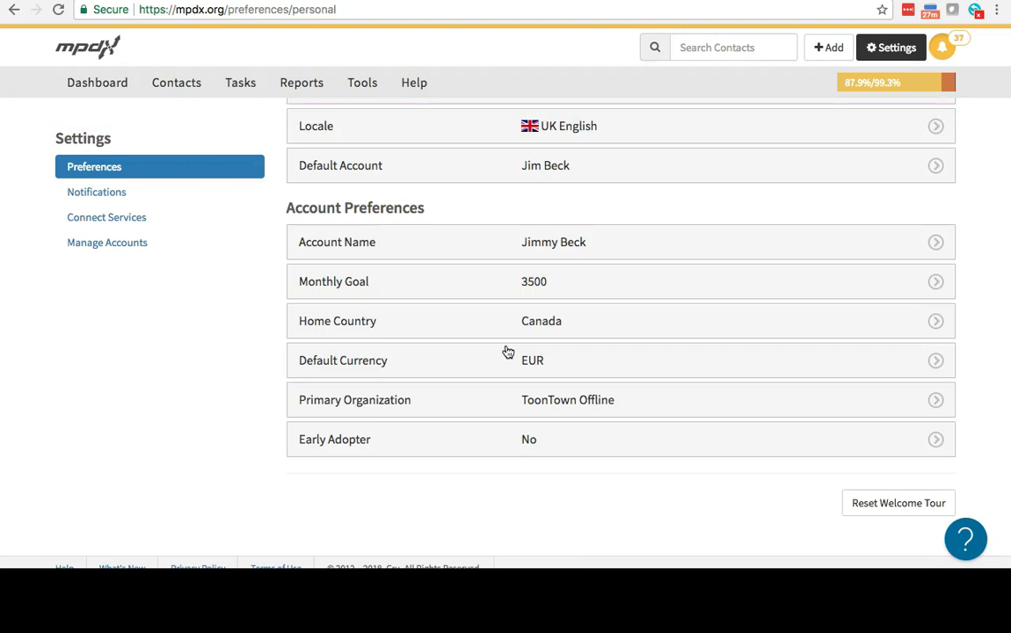
click(157, 197)
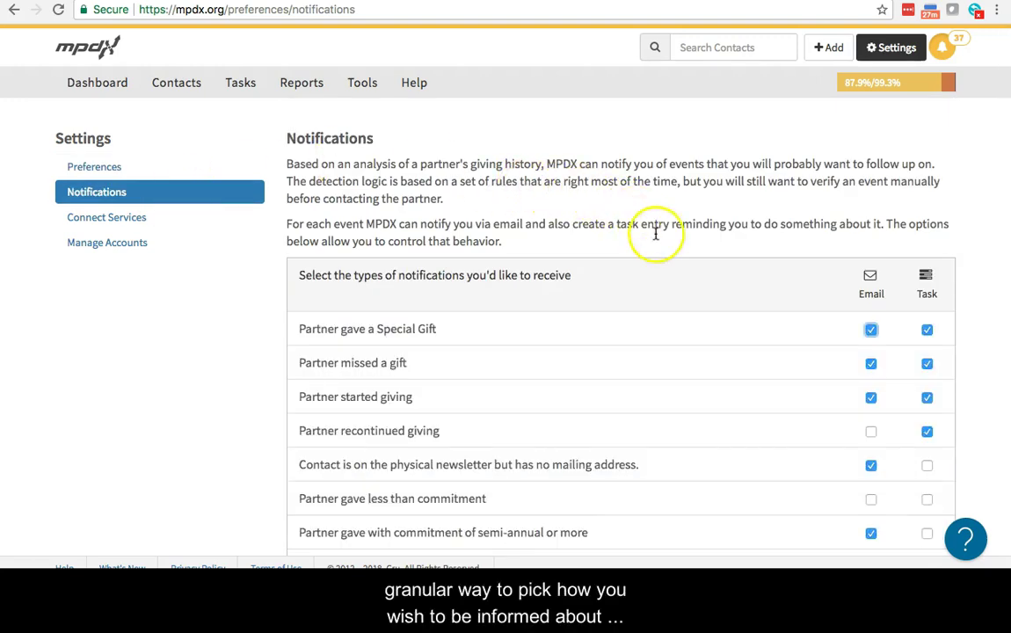
Review the notification list, briefly highlighting the thank-you note notification text
scroll(729, 279, down, 3)
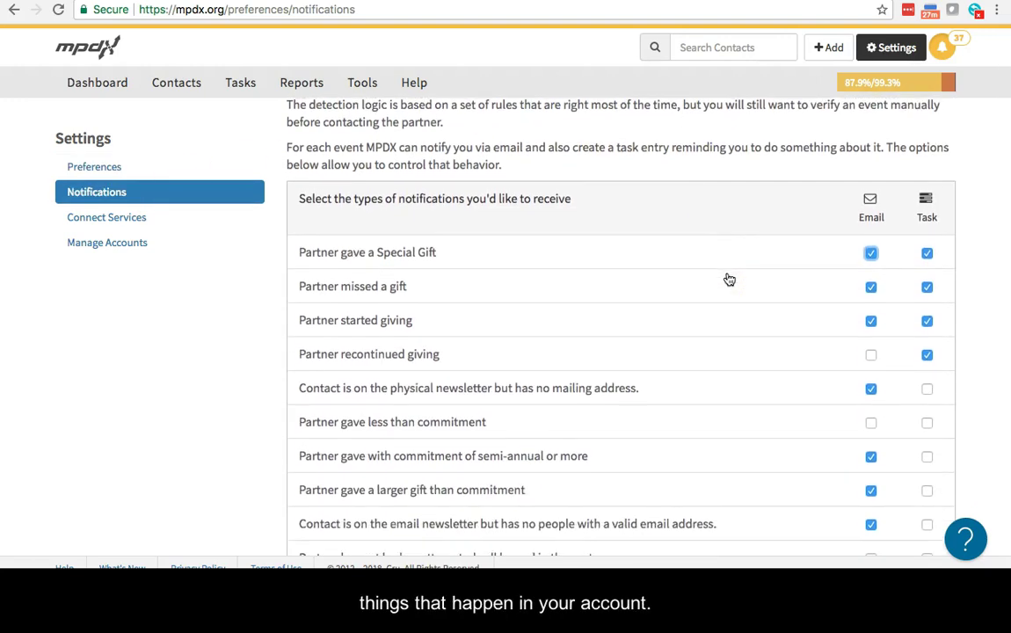
scroll(729, 278, down, 4)
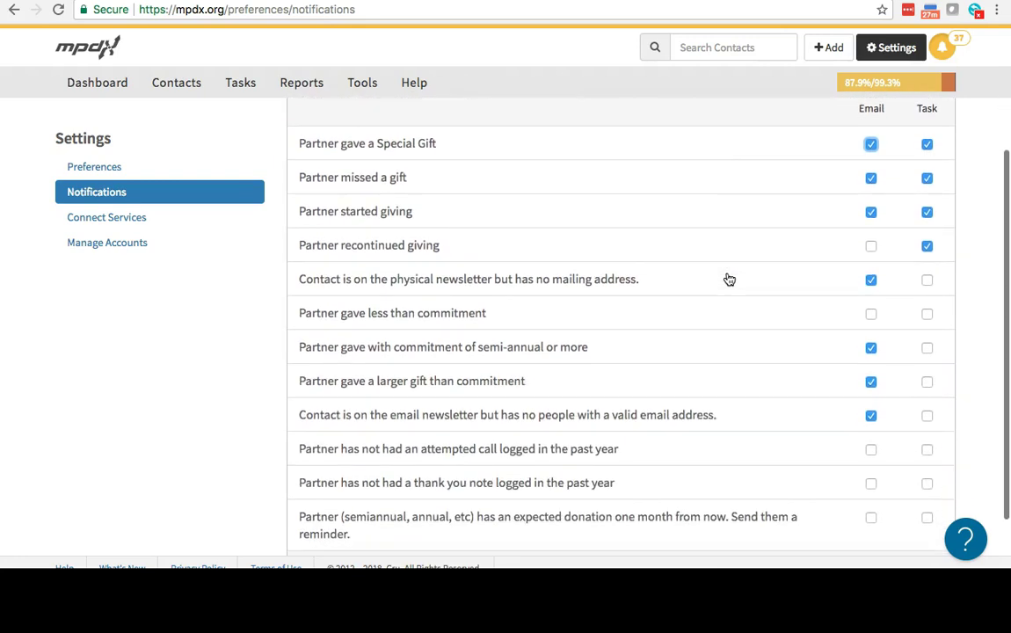
scroll(729, 279, down, 1)
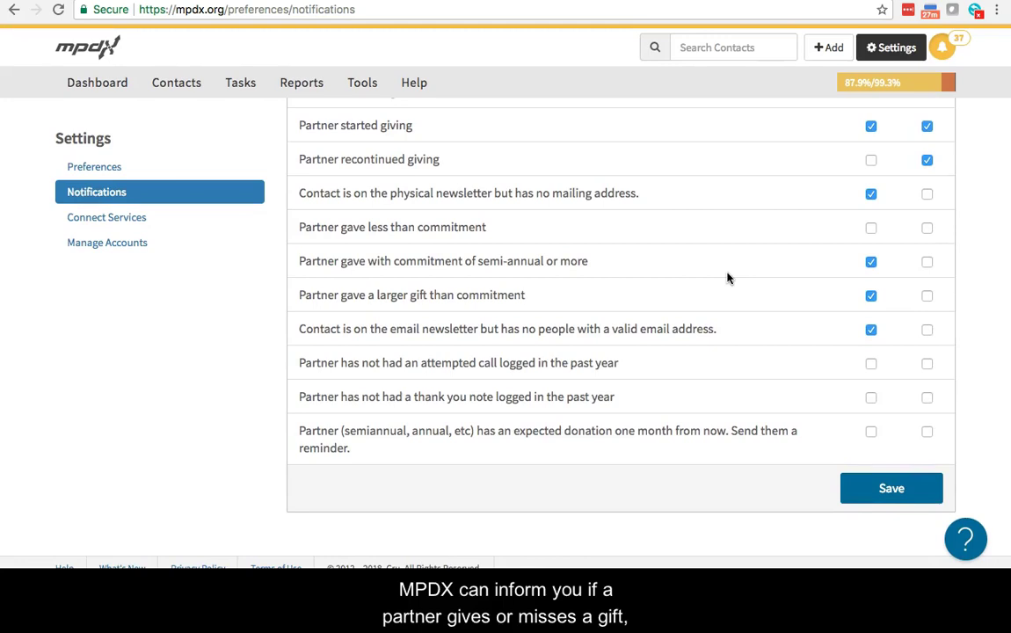
scroll(727, 277, up, 4)
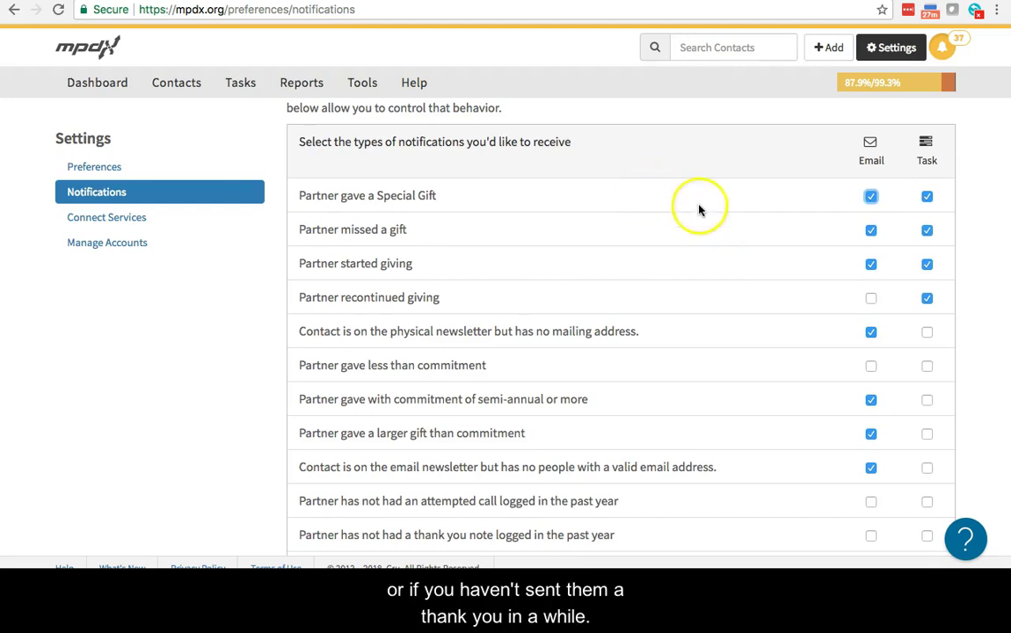
scroll(738, 264, down, 3)
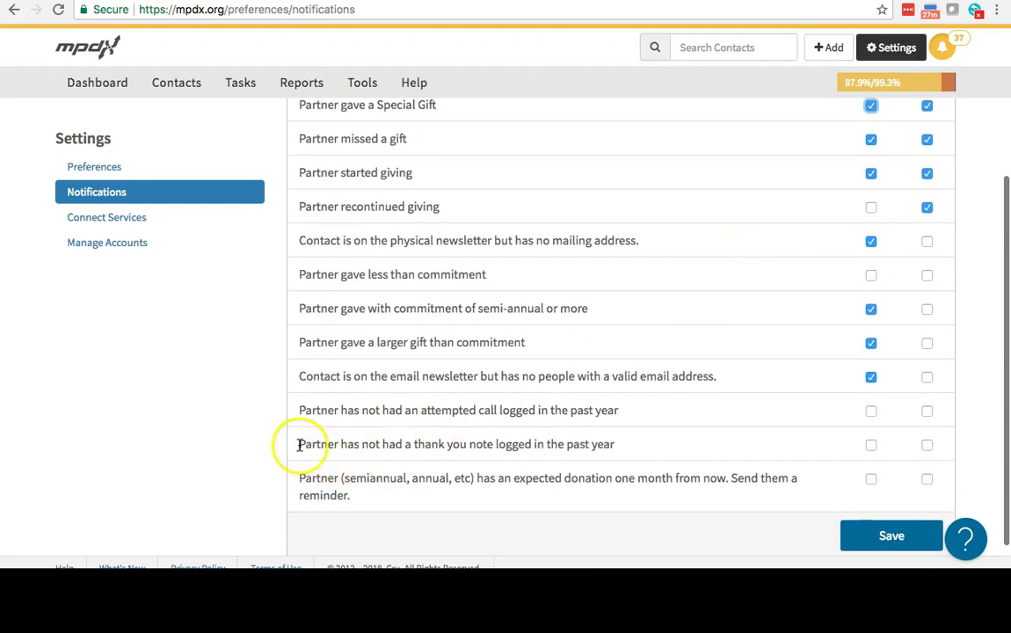
drag(300, 444, 666, 445)
click(664, 446)
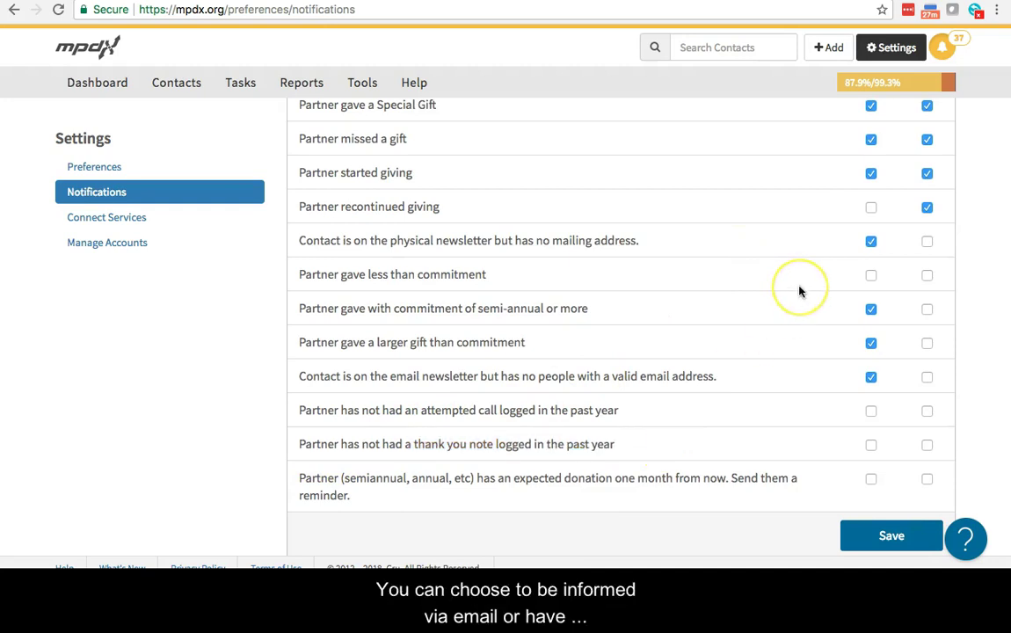
scroll(799, 291, up, 3)
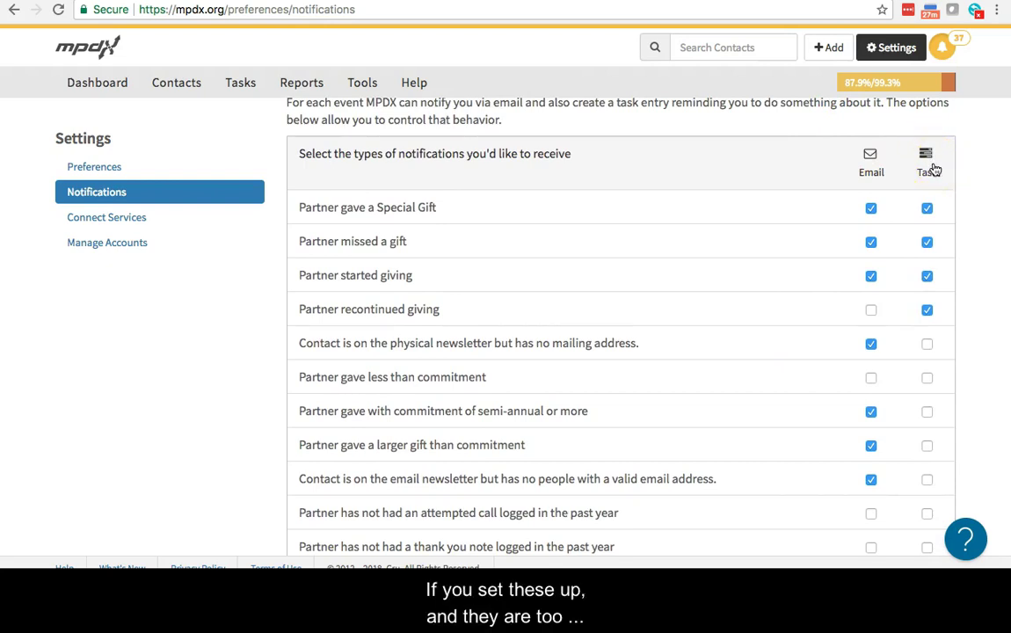
scroll(932, 167, down, 1)
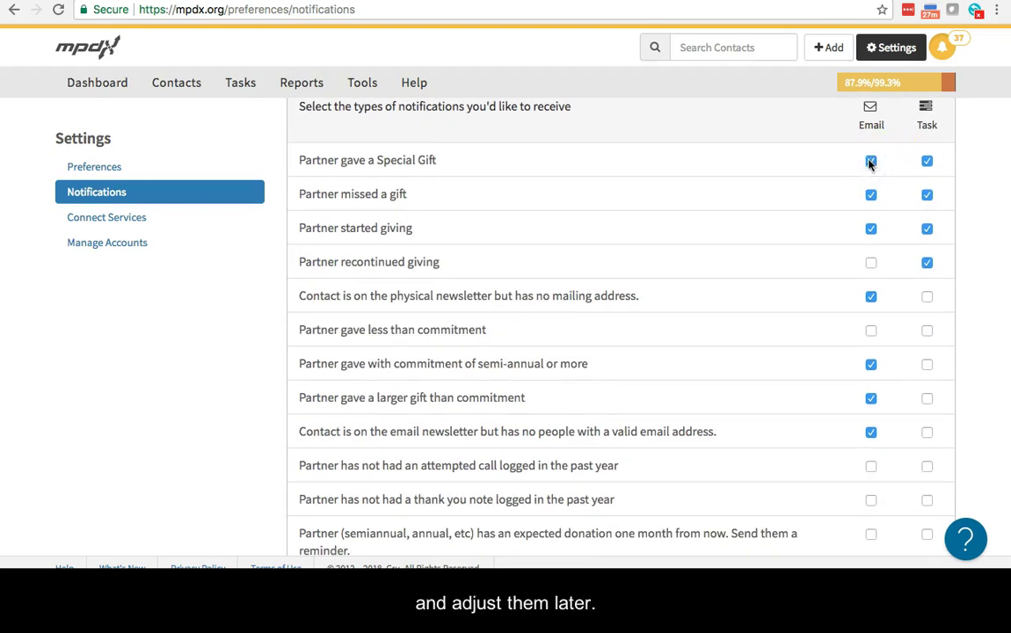
Turn off email and task notifications for special gifts, missed gifts and started giving, and save
click(927, 161)
click(927, 195)
click(871, 194)
click(871, 229)
click(926, 229)
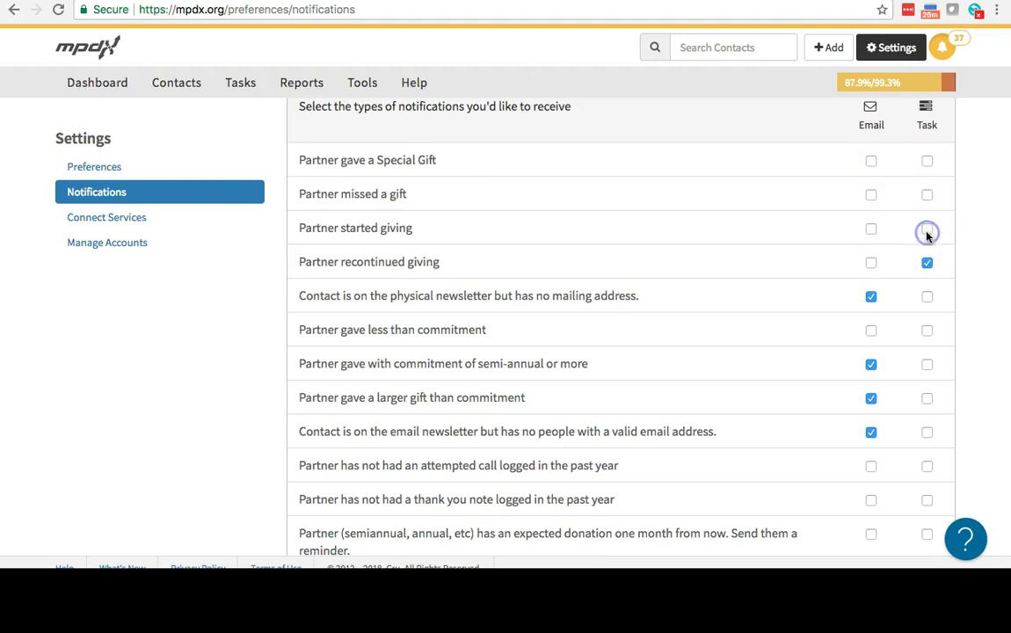
scroll(926, 233, down, 2)
click(879, 473)
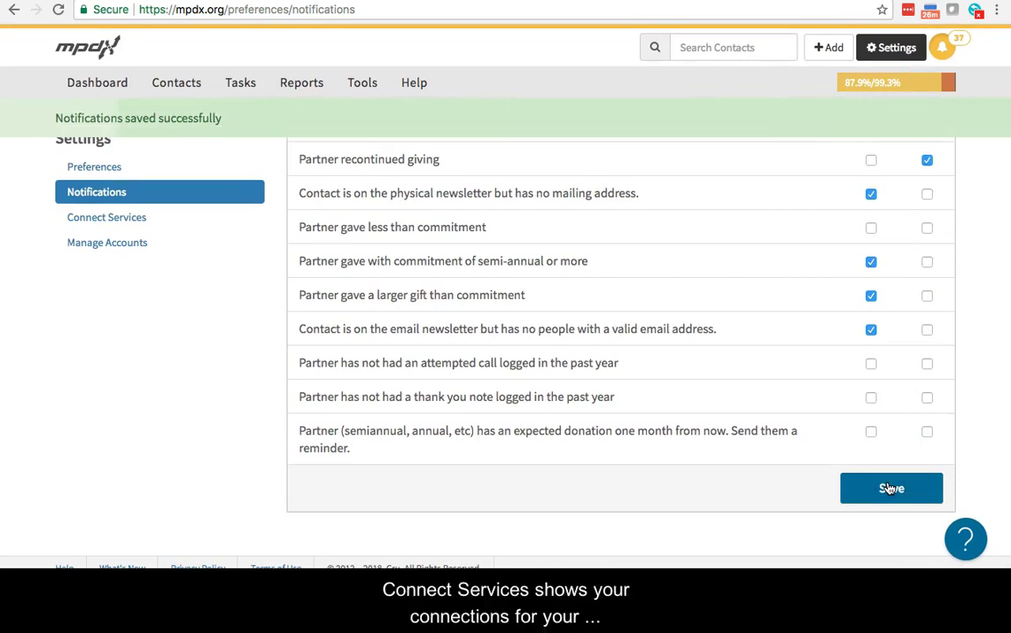
click(178, 224)
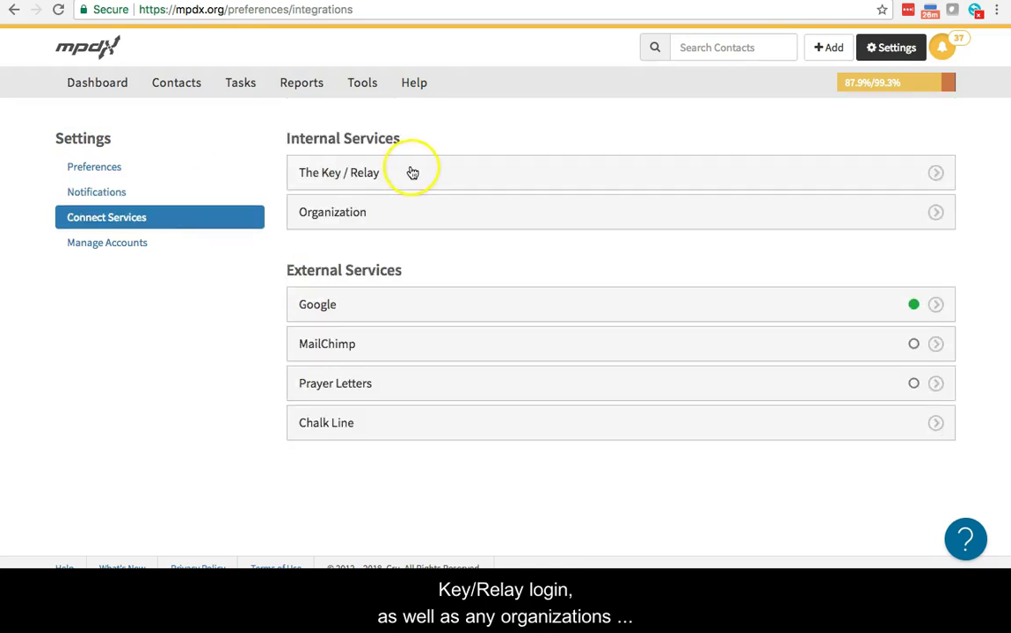
Review The Key / Relay details and the list of organizations syncing donations
click(411, 170)
click(410, 171)
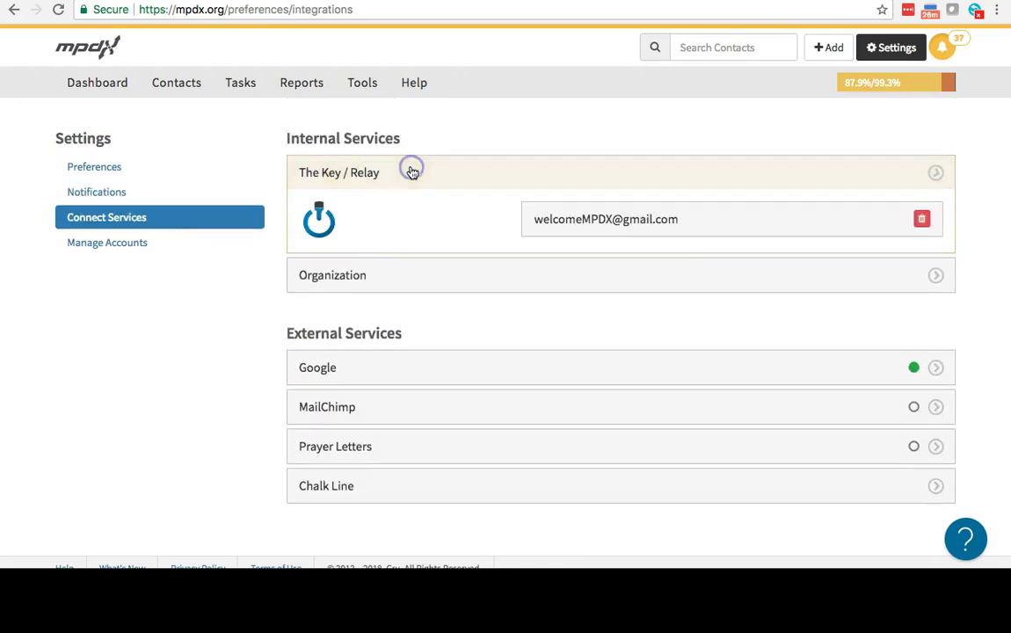
click(424, 219)
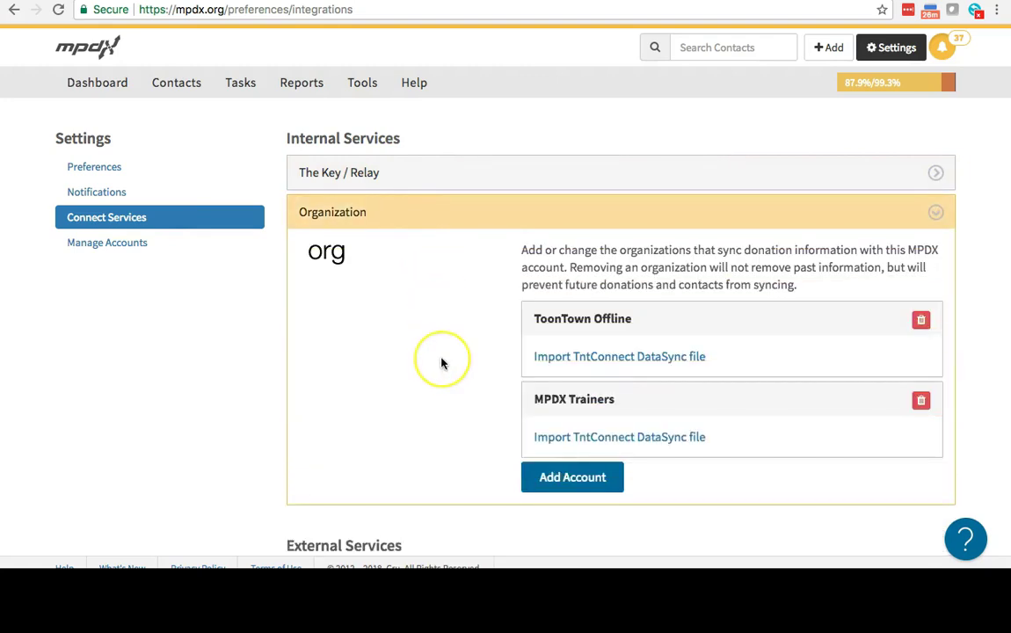
scroll(439, 361, down, 2)
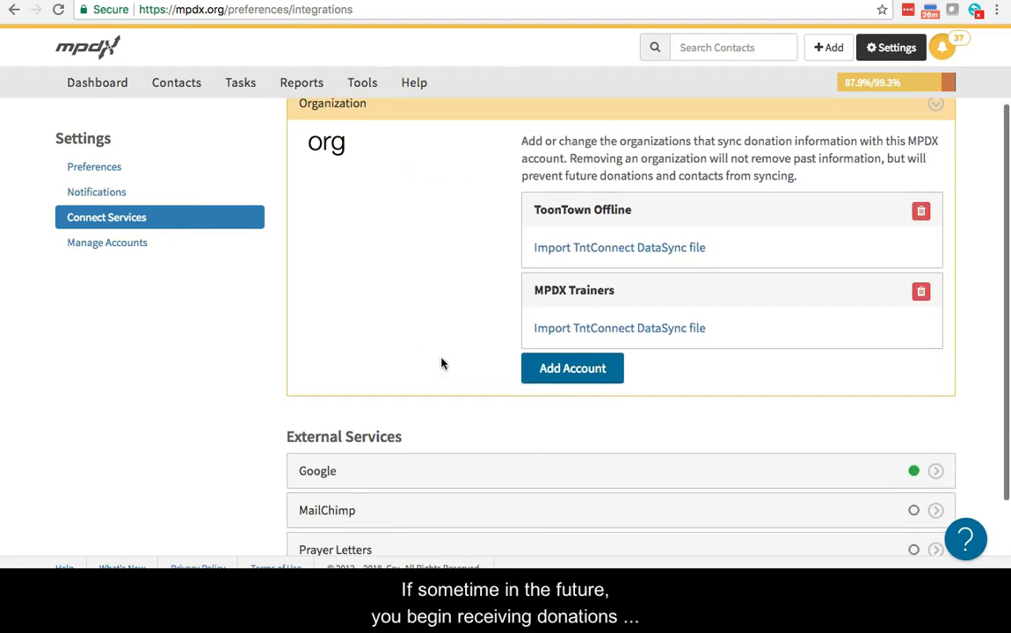
scroll(443, 363, down, 2)
scroll(443, 363, up, 2)
scroll(442, 363, up, 1)
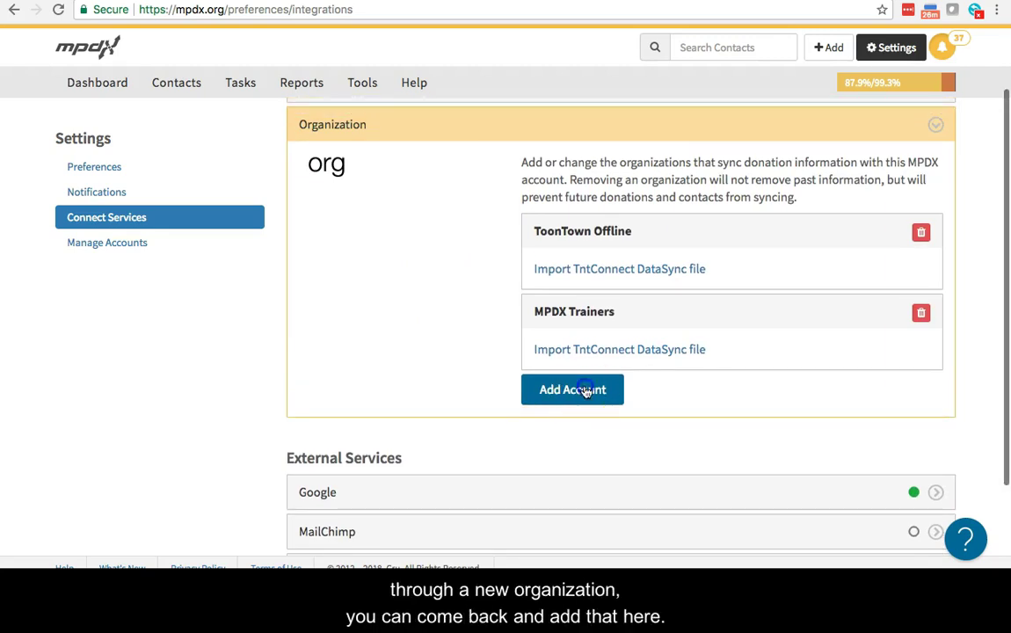
Start adding an Agape UK organization account, then cancel without connecting
click(584, 391)
click(634, 299)
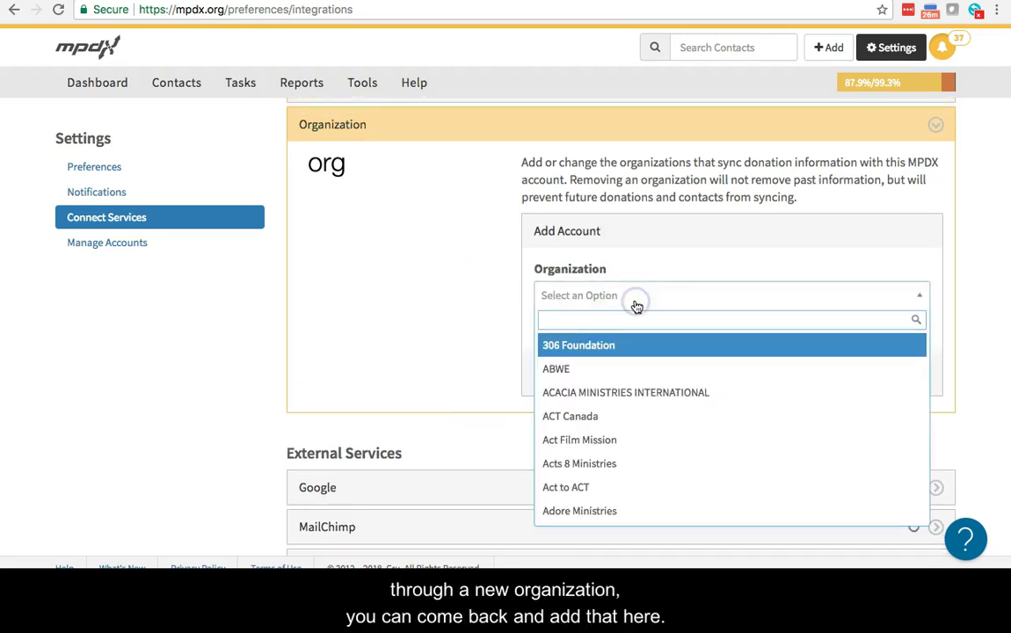
text(agape)
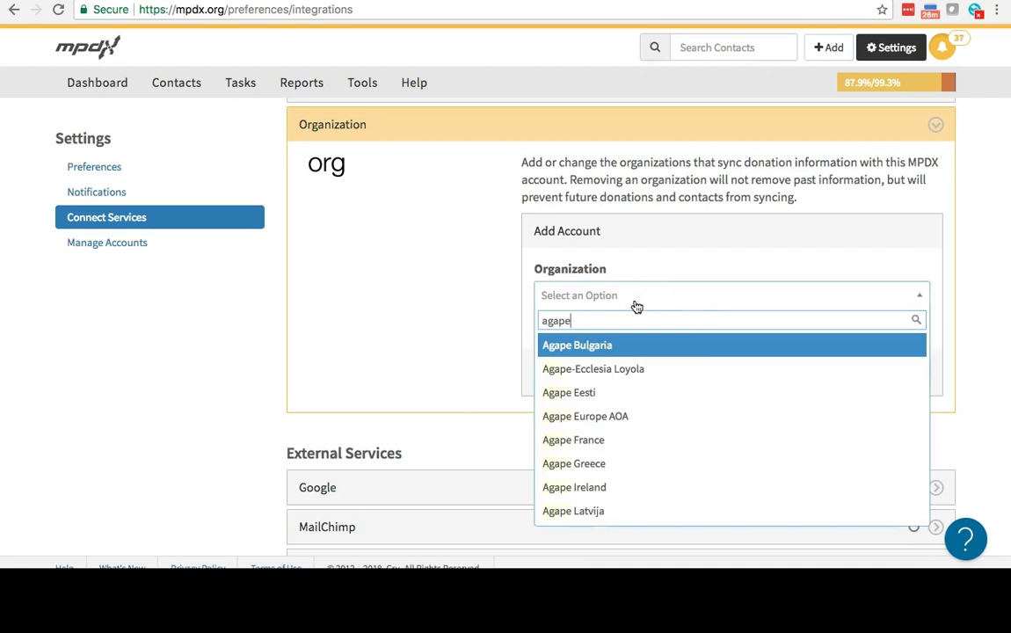
scroll(668, 415, down, 4)
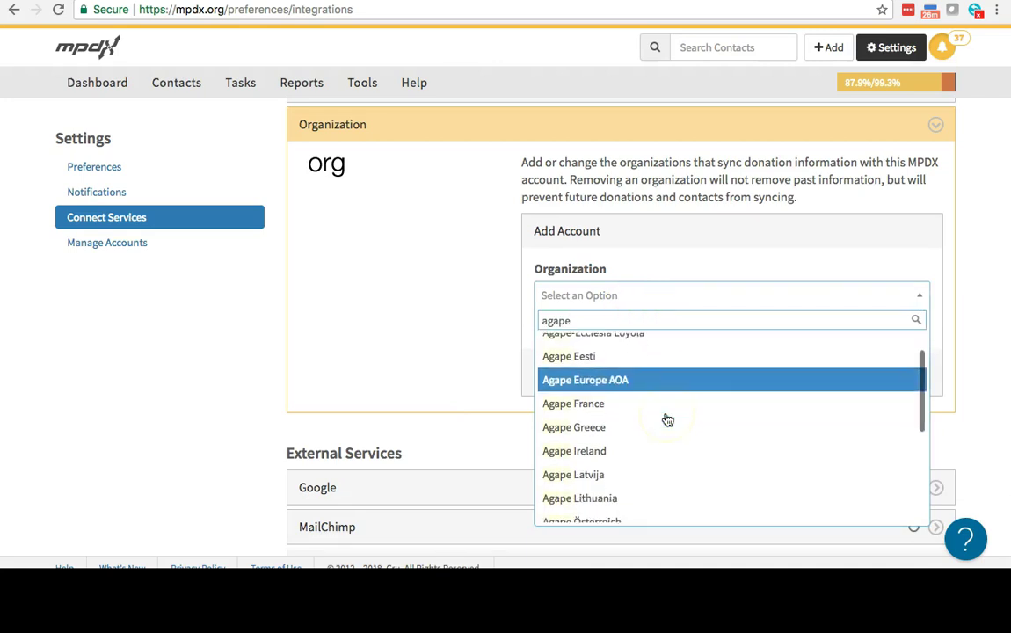
scroll(668, 420, down, 3)
click(635, 490)
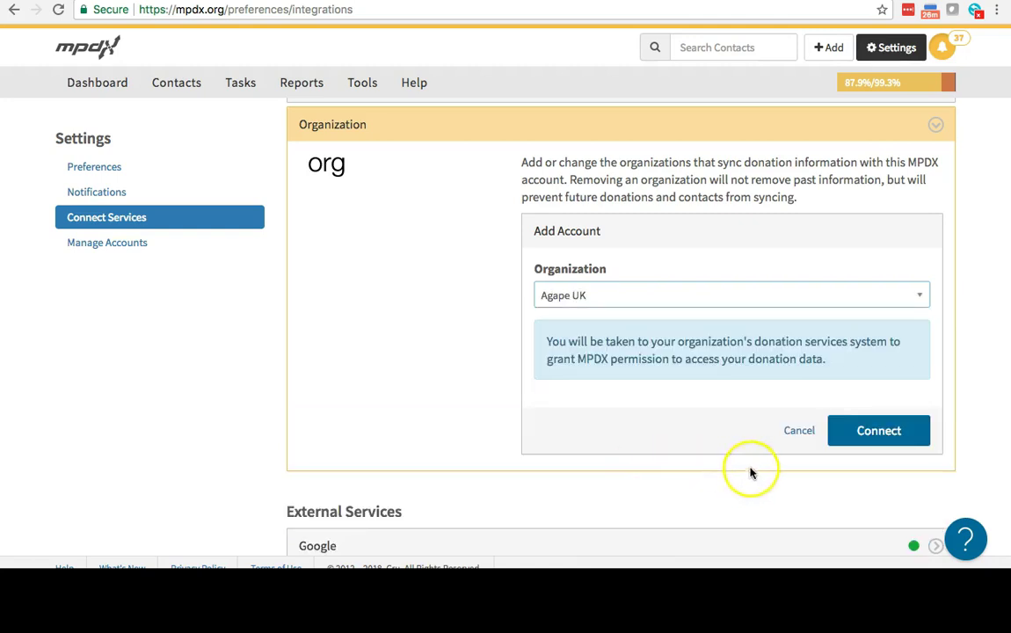
click(799, 430)
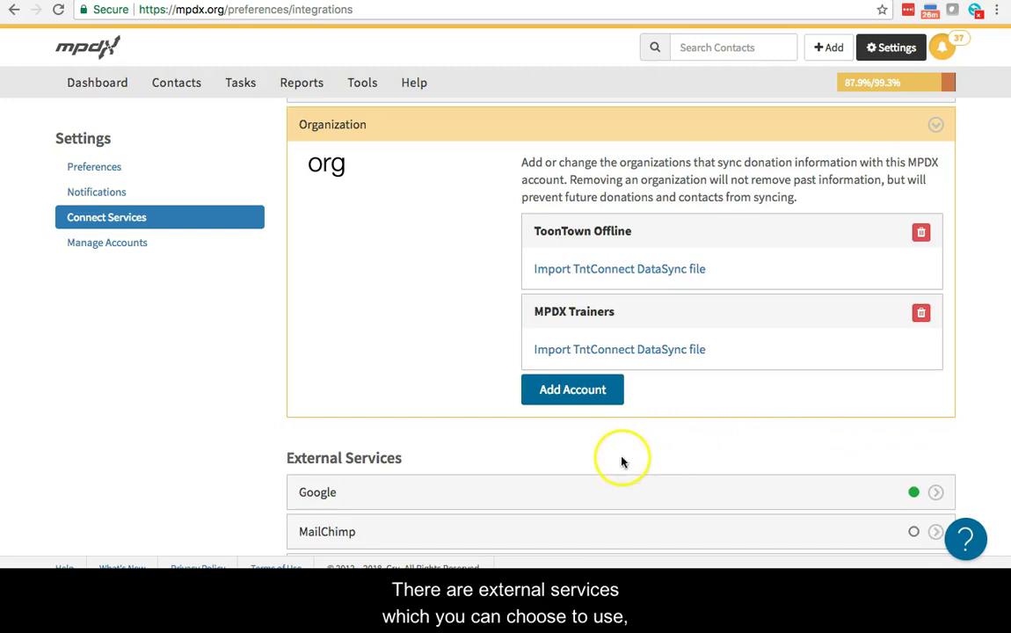
Collapse the Organization service and expand Google to show its connected account
click(470, 141)
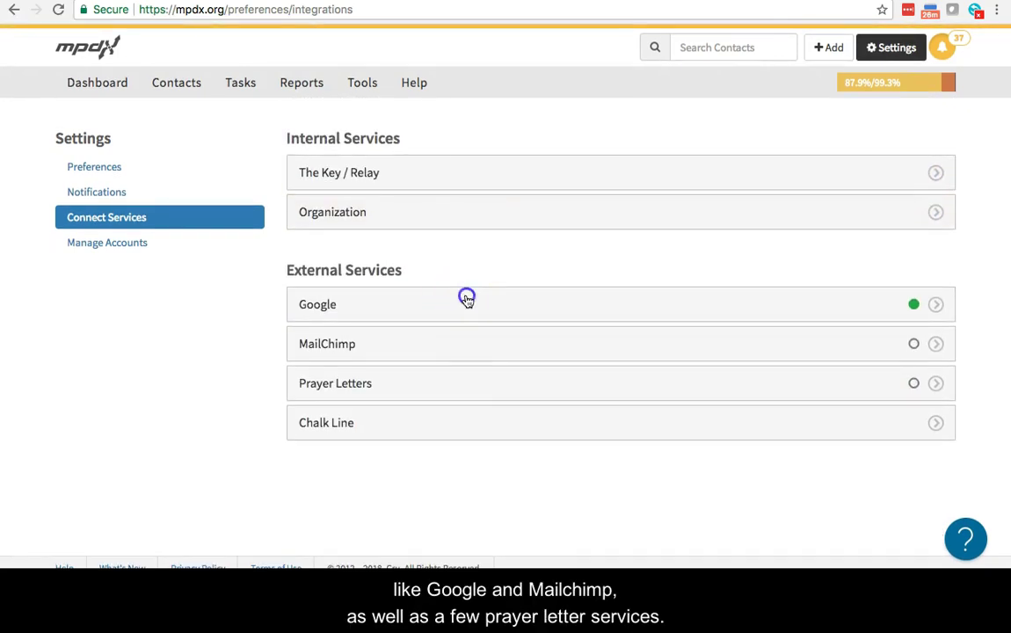
click(467, 300)
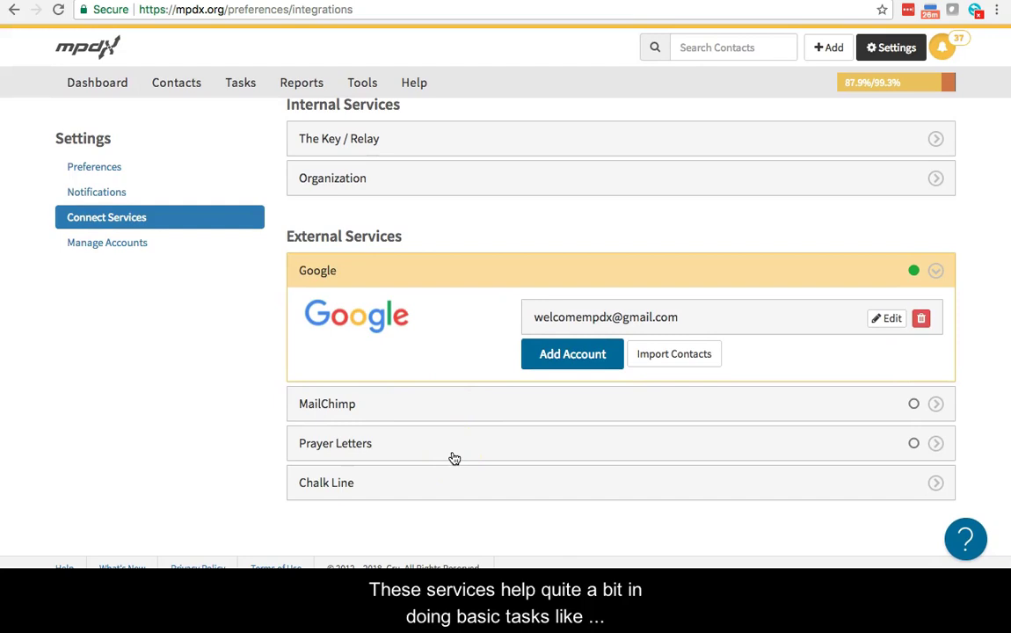
click(450, 454)
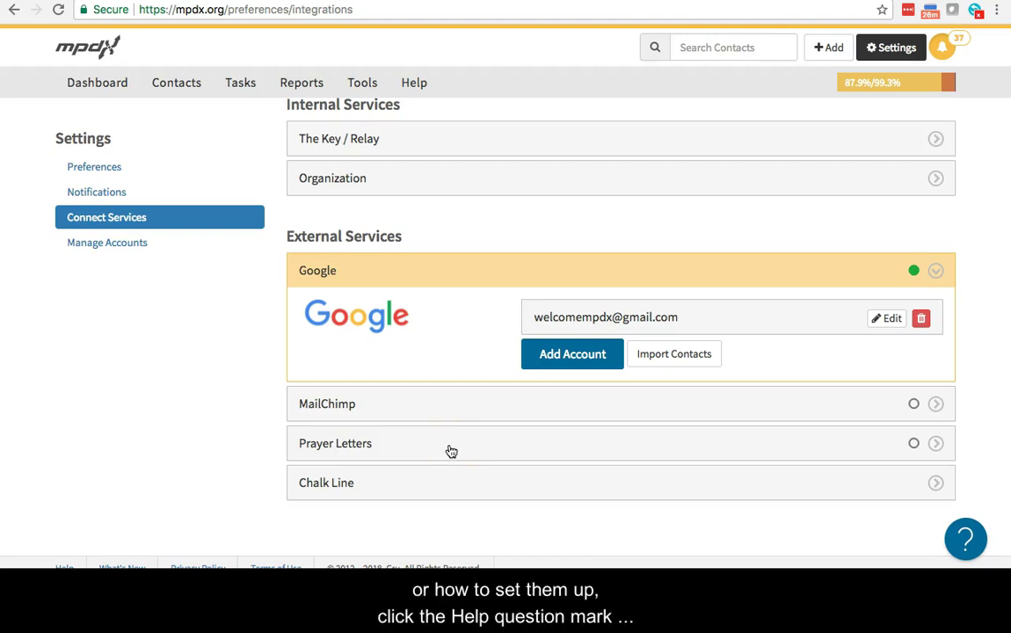
click(967, 534)
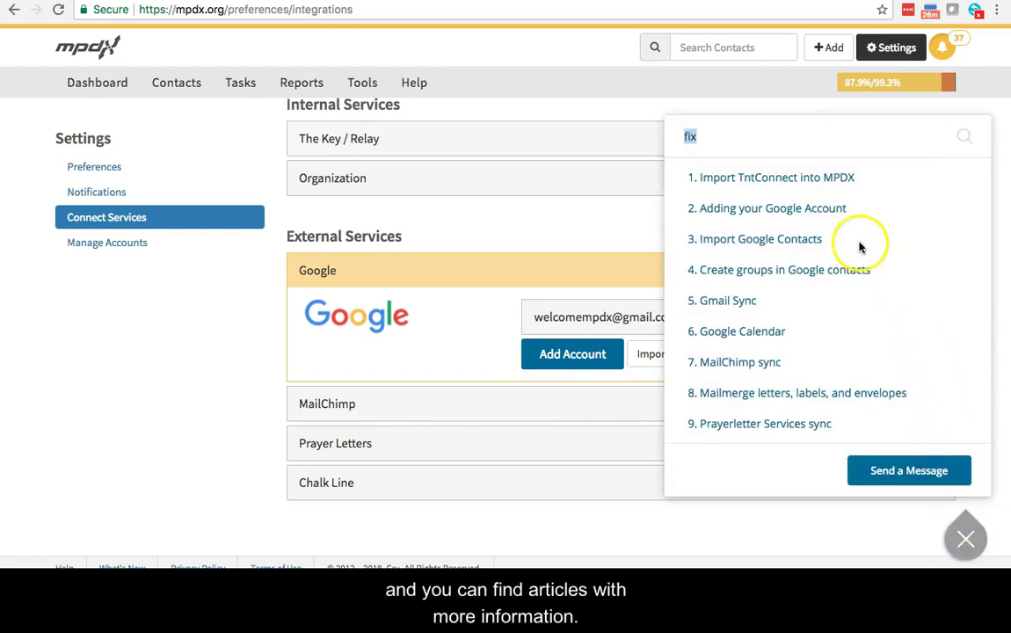
key(BackSpace)
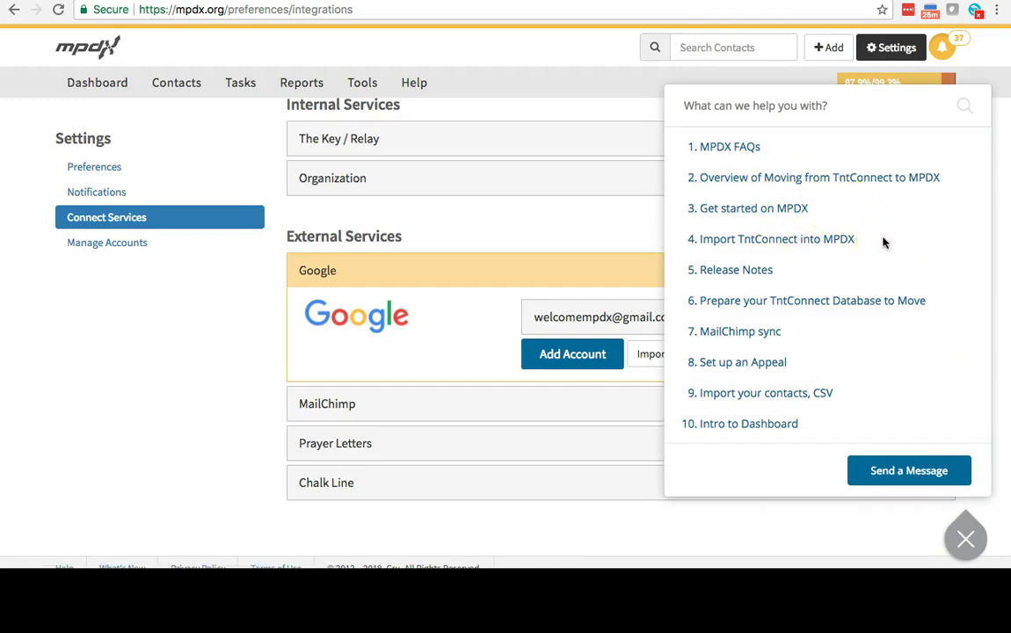
click(736, 334)
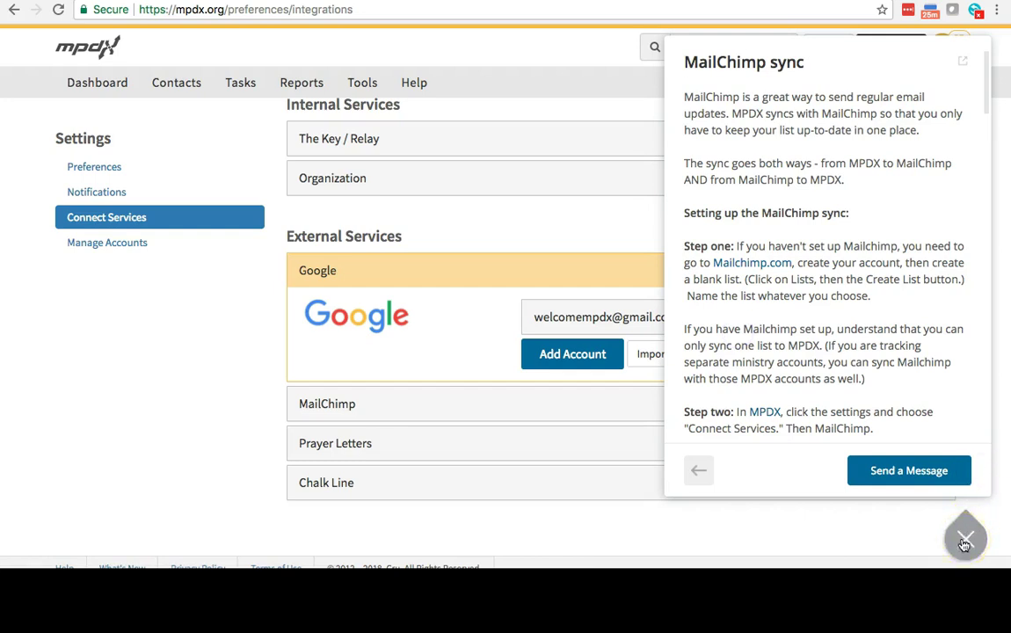
click(964, 540)
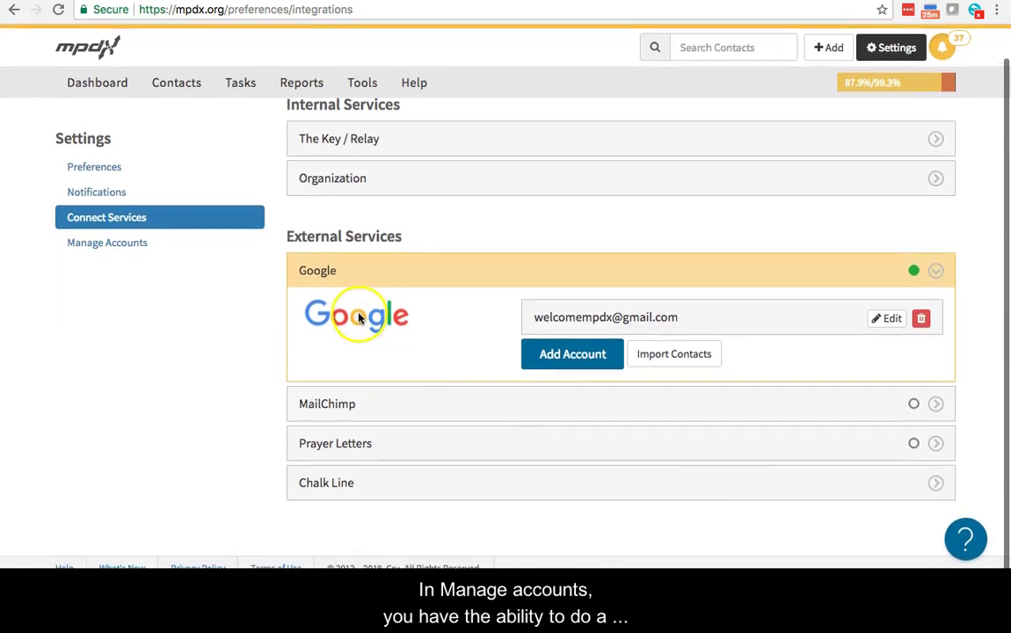
Send a share-account invite to a teammate's e-mail address under Manage Account Access
click(200, 240)
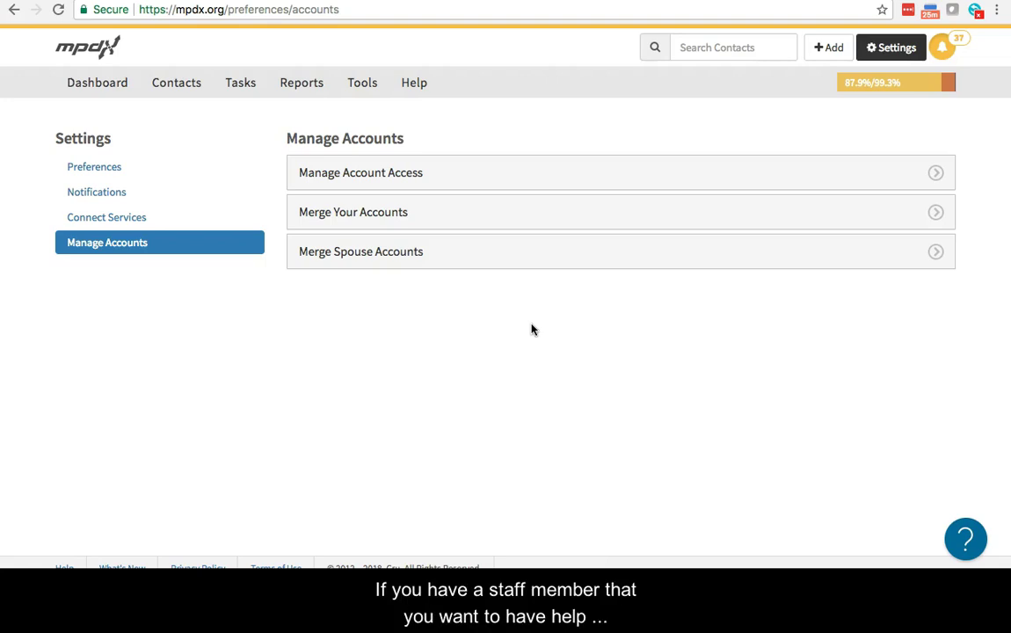
click(603, 172)
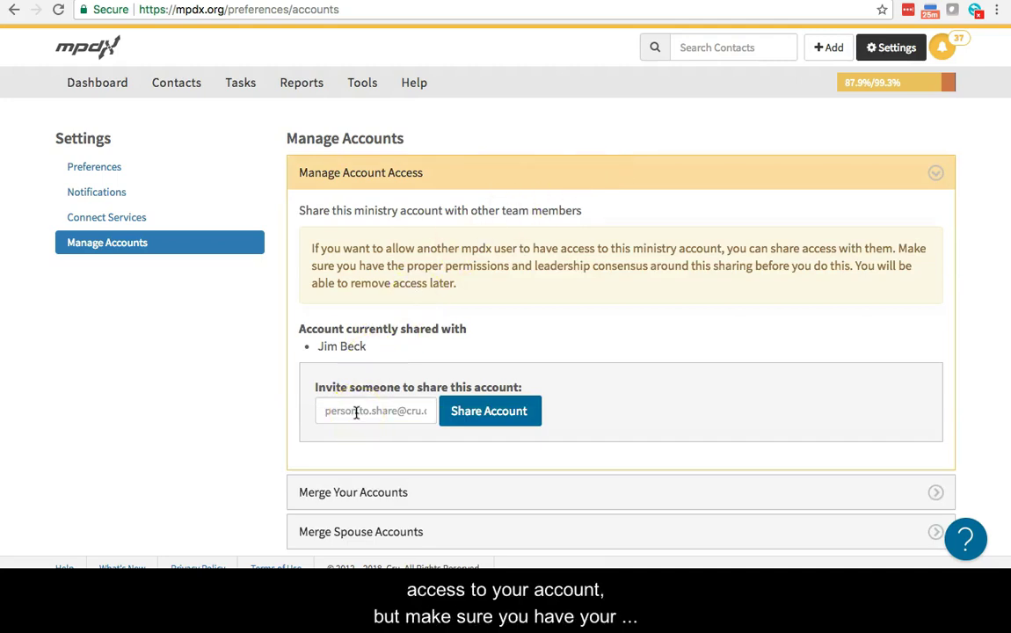
click(356, 413)
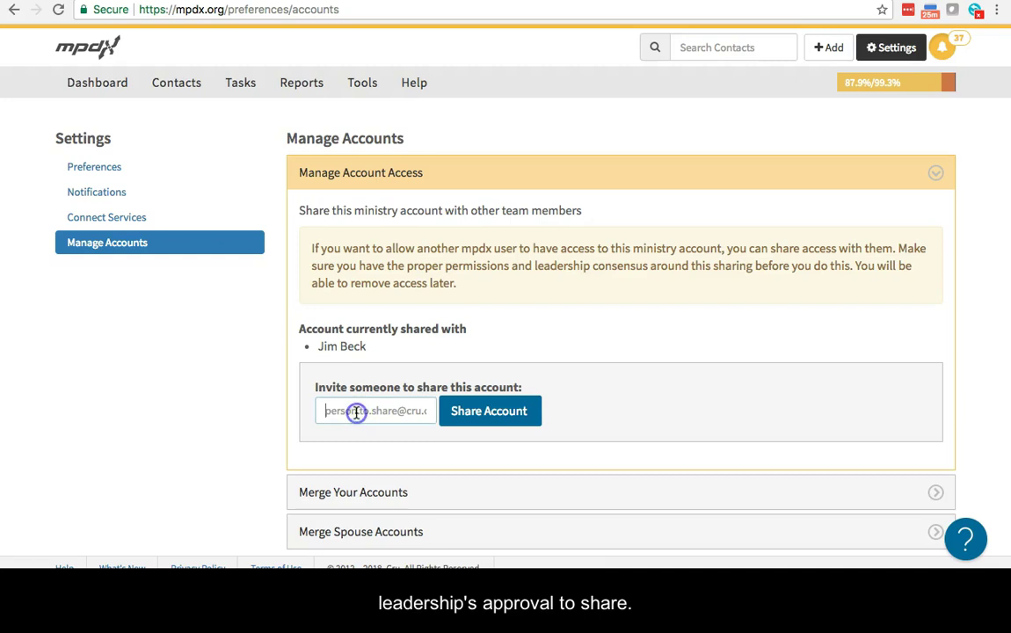
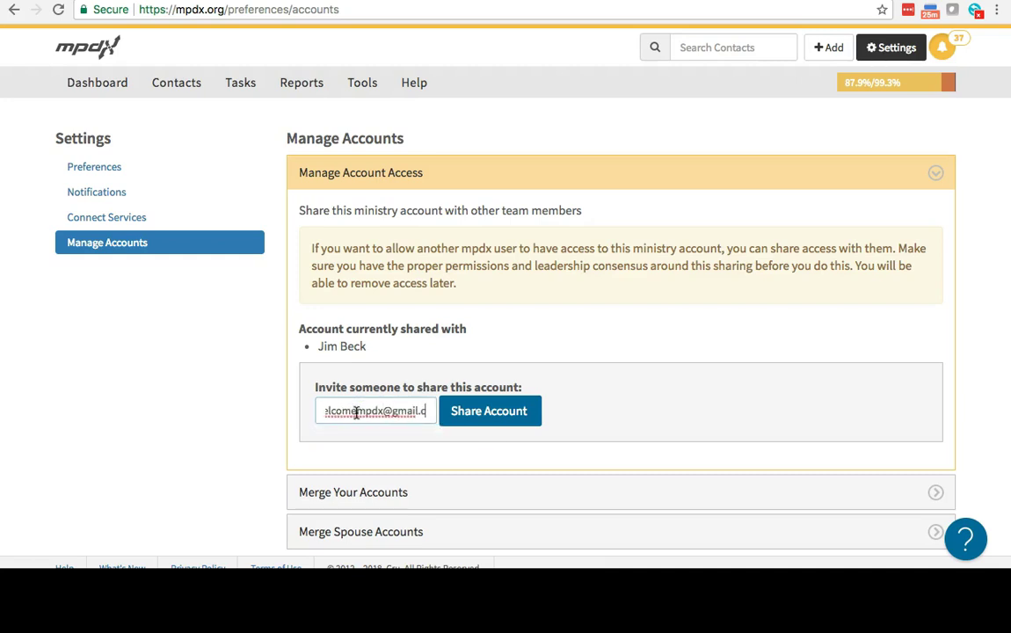
click(484, 411)
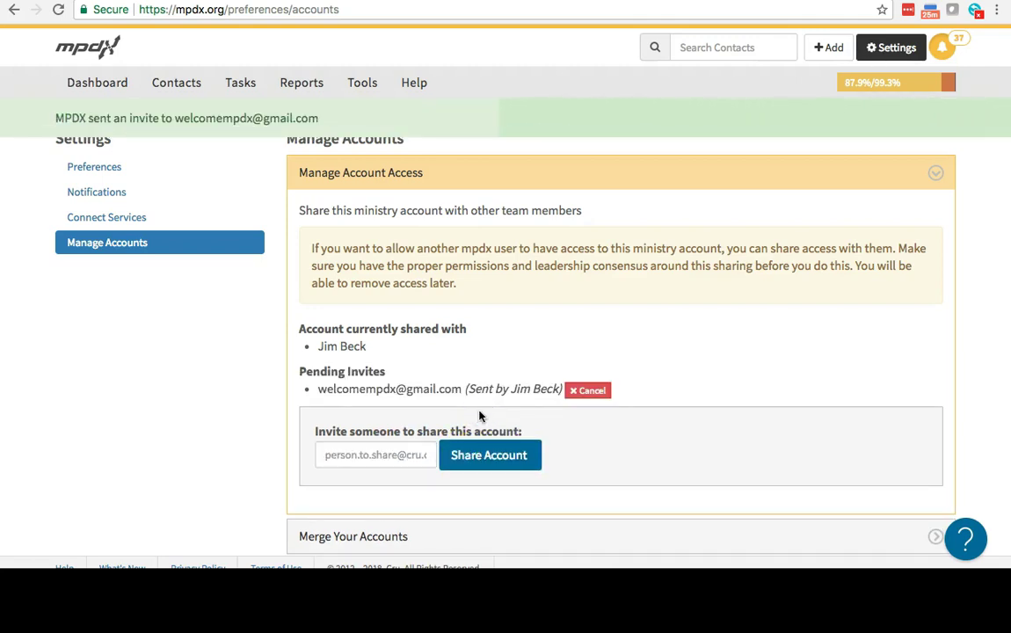
Collapse Manage Account Access and briefly expand, then collapse, Merge Your Accounts
click(614, 172)
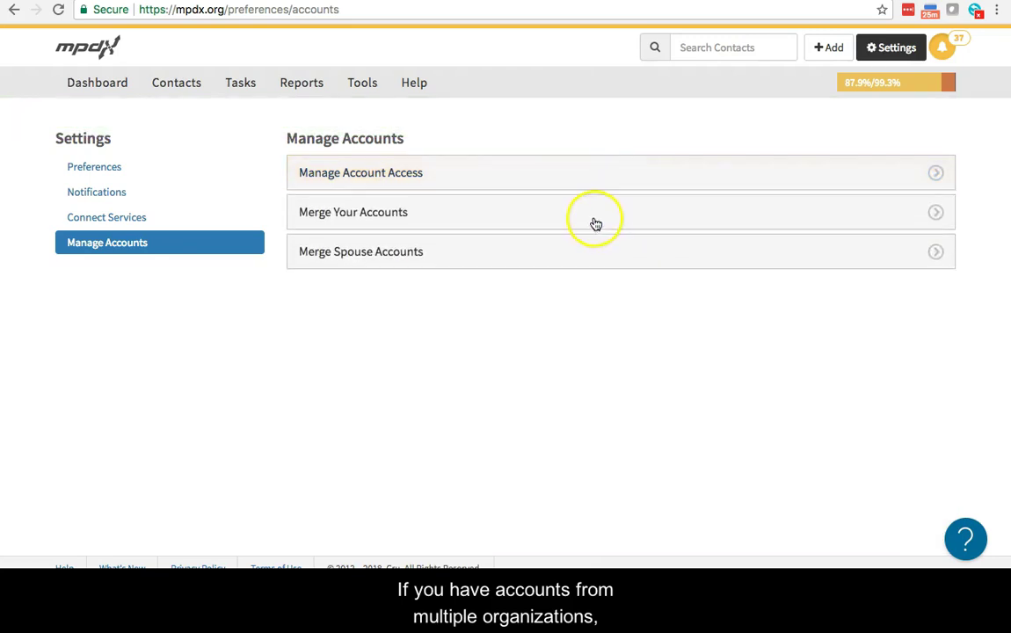
click(594, 215)
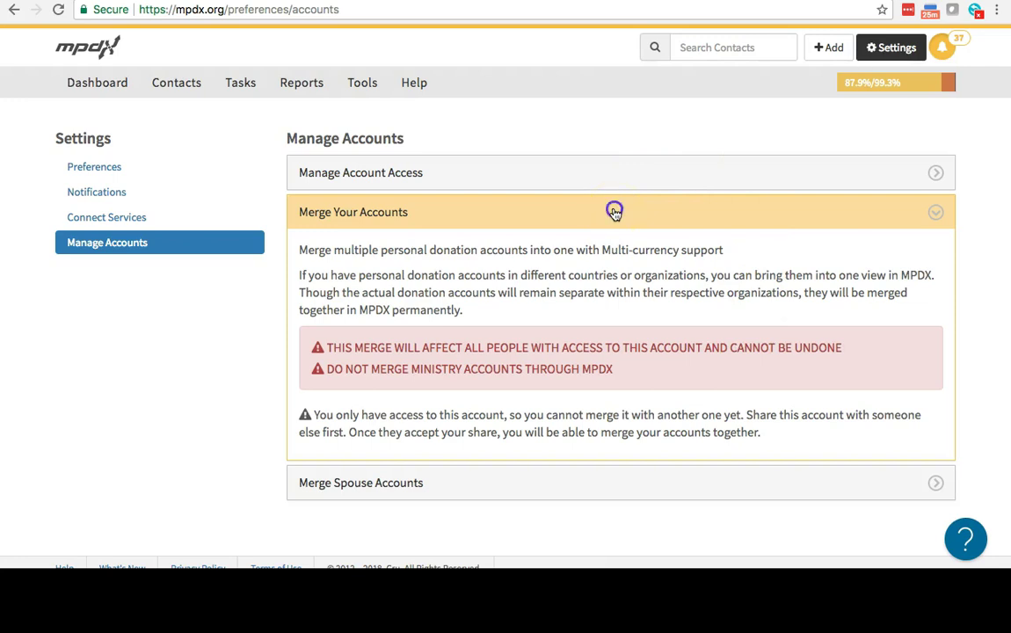
click(615, 212)
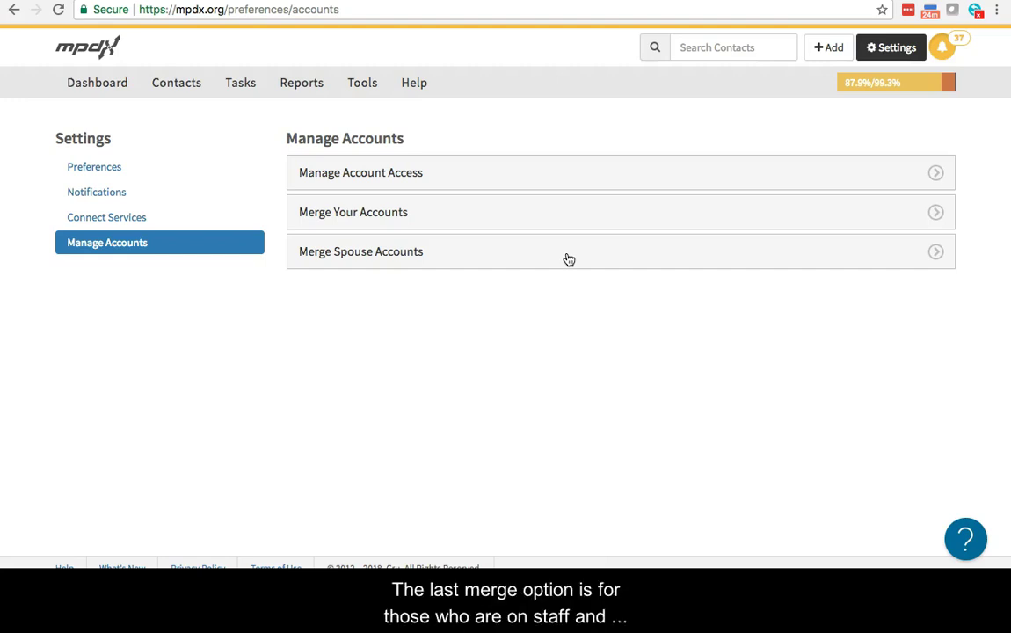
Expand Merge Spouse Accounts and read through its share-then-merge instructions
click(562, 259)
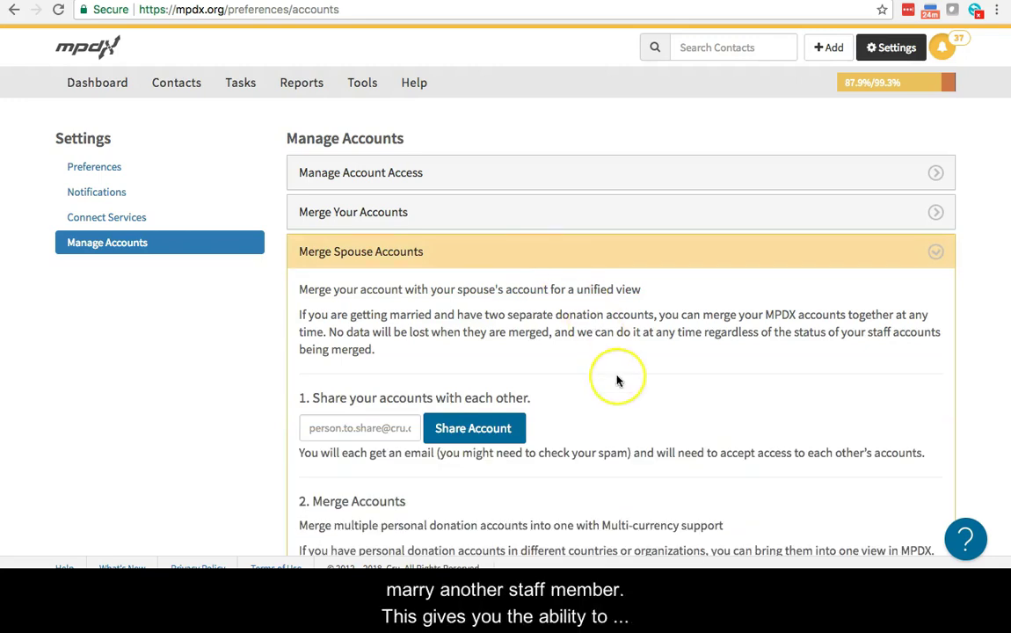
scroll(615, 383, down, 2)
scroll(618, 380, down, 2)
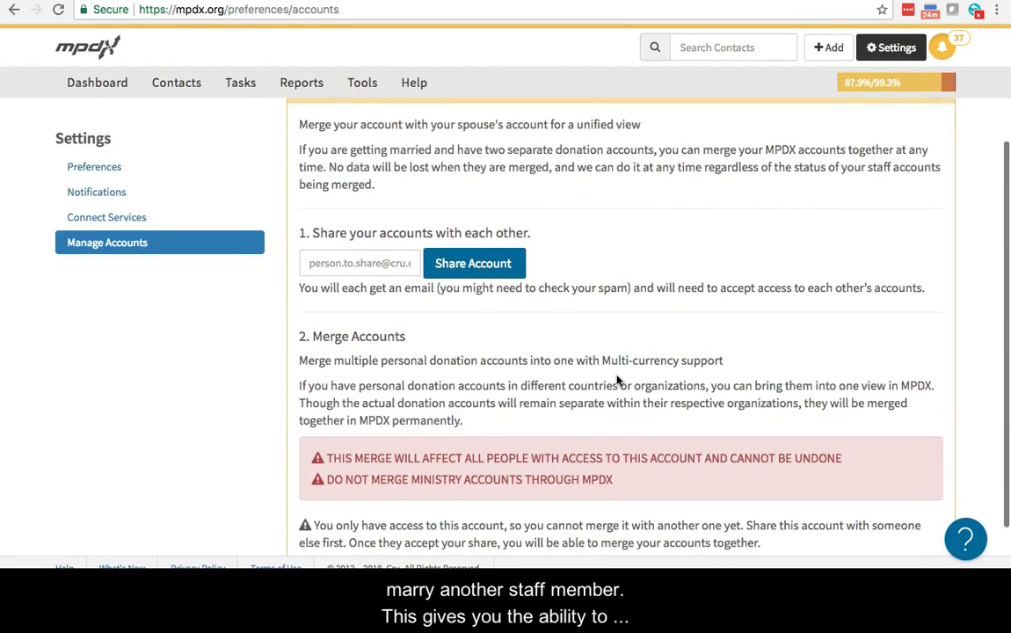
scroll(618, 380, down, 1)
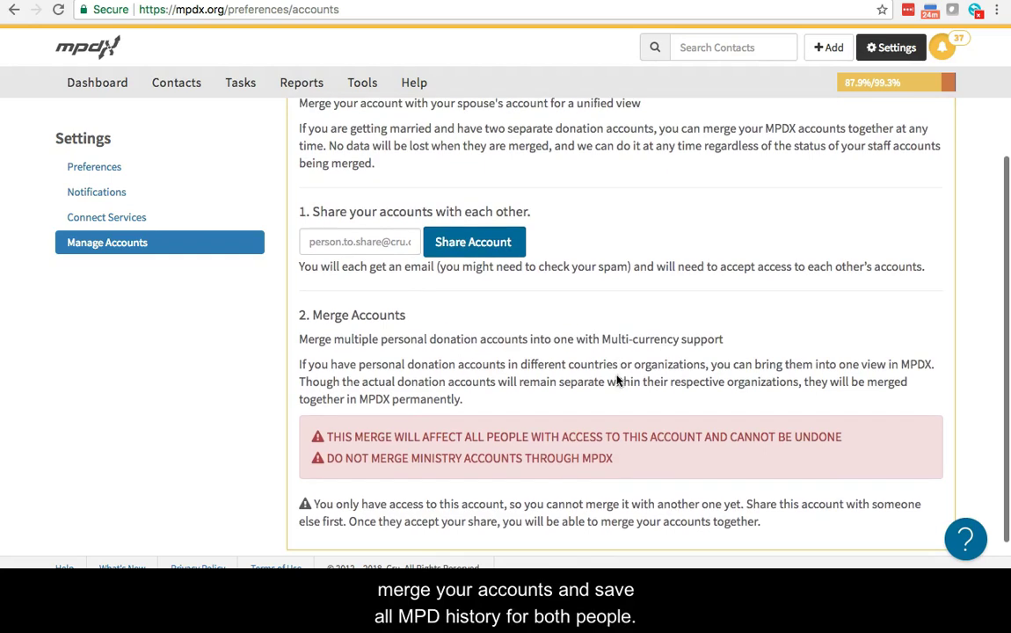
scroll(618, 379, up, 1)
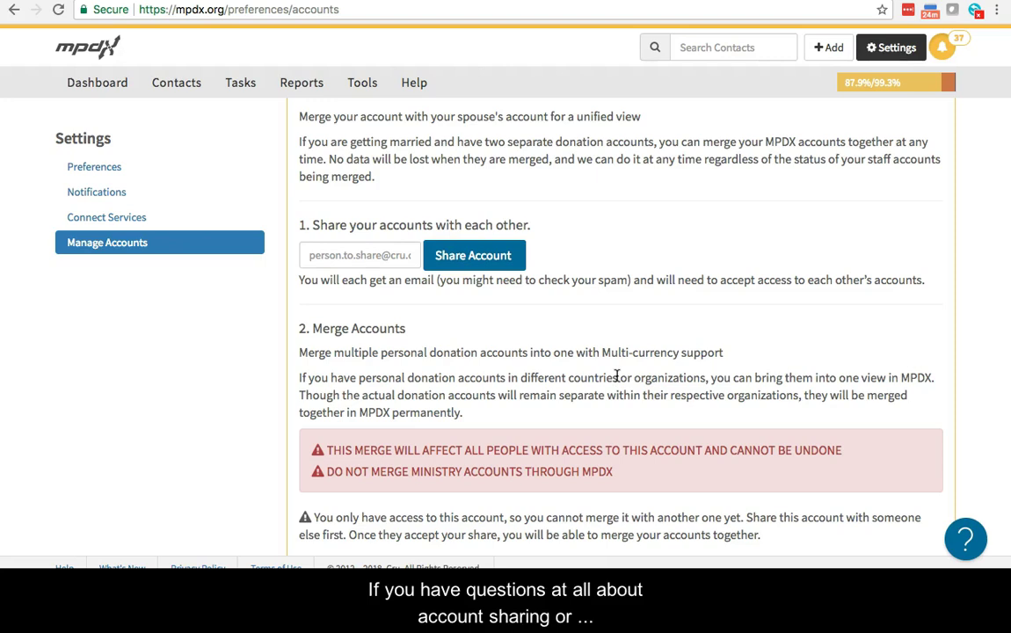
scroll(617, 375, up, 1)
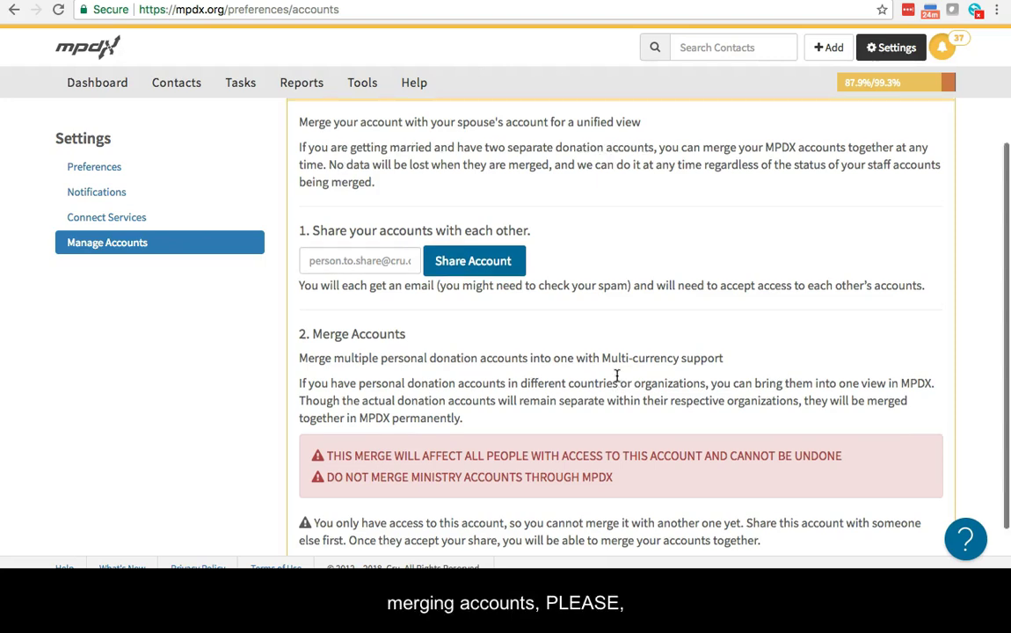
scroll(616, 376, up, 2)
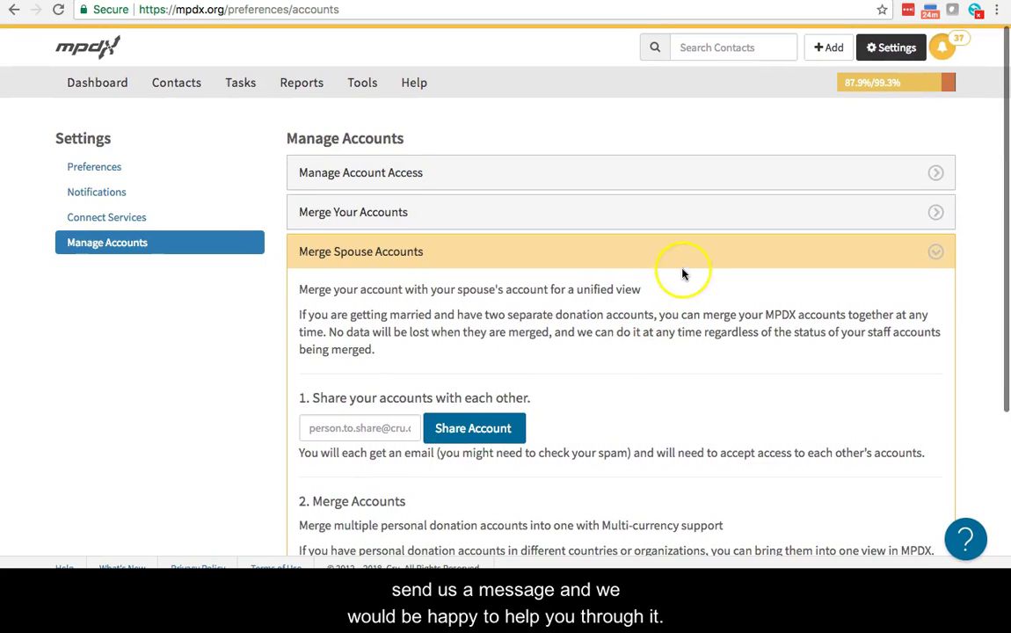
Collapse Merge Spouse Accounts and start a support message with subject 'How do I merge accounts?'
click(693, 255)
click(966, 538)
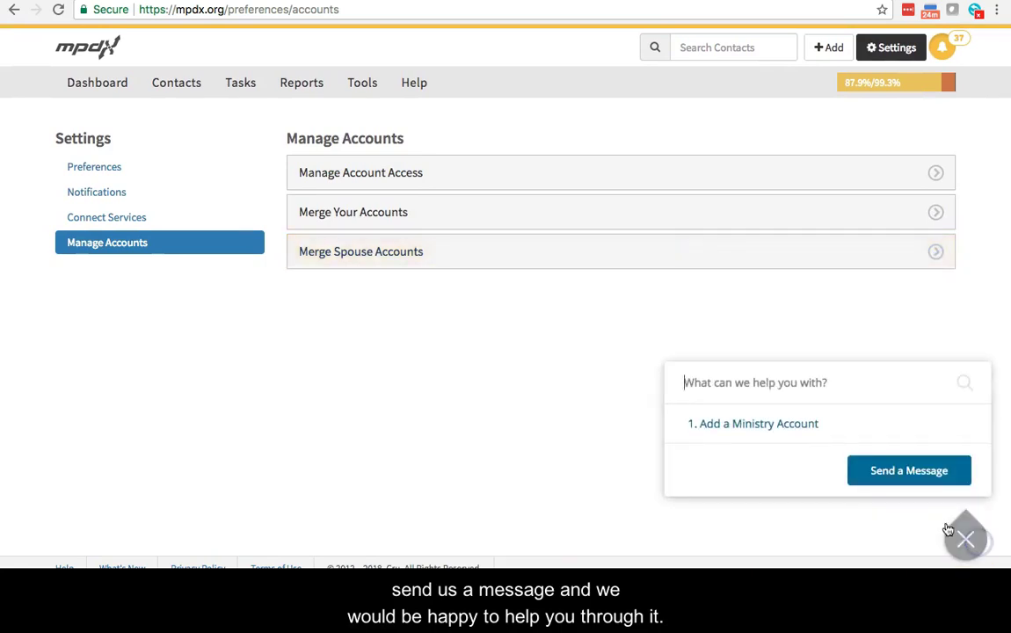
click(910, 474)
text(How do I merge accounts?)
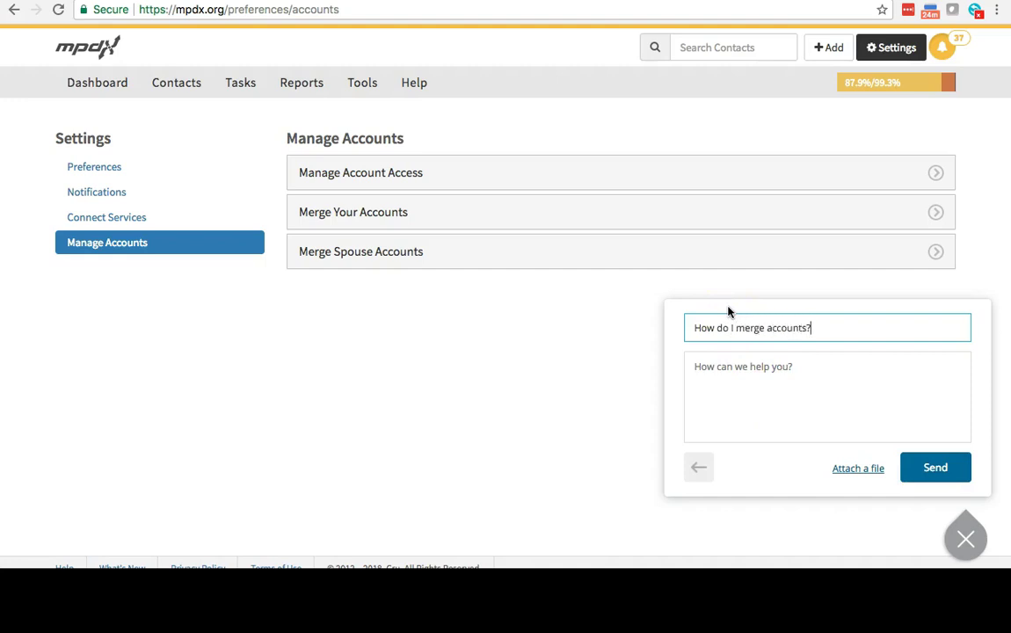
Attempt to send the support message, then dismiss the form unsent
click(935, 468)
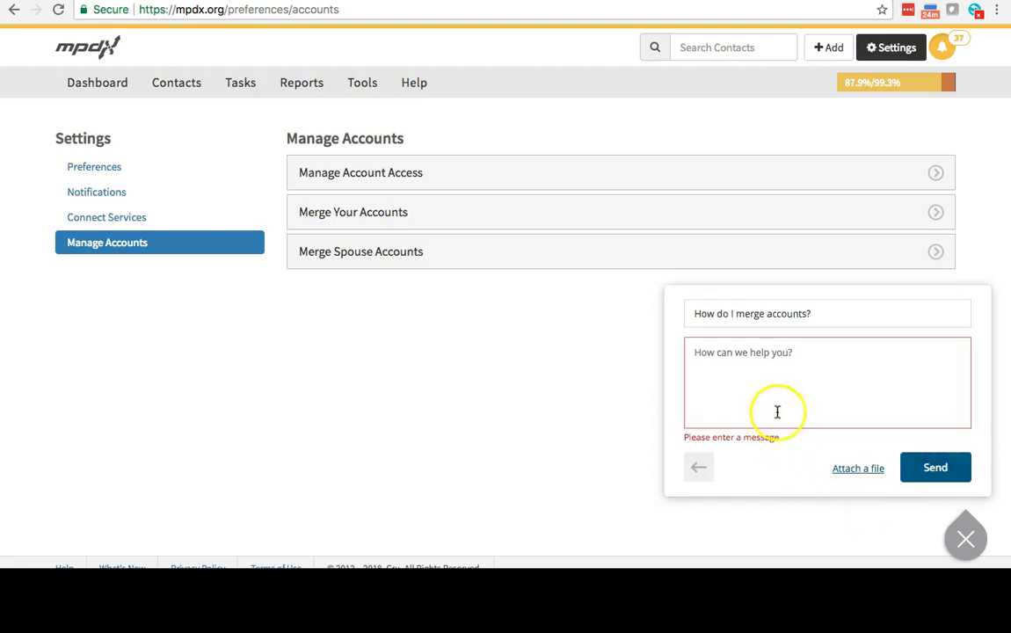
key(Escape)
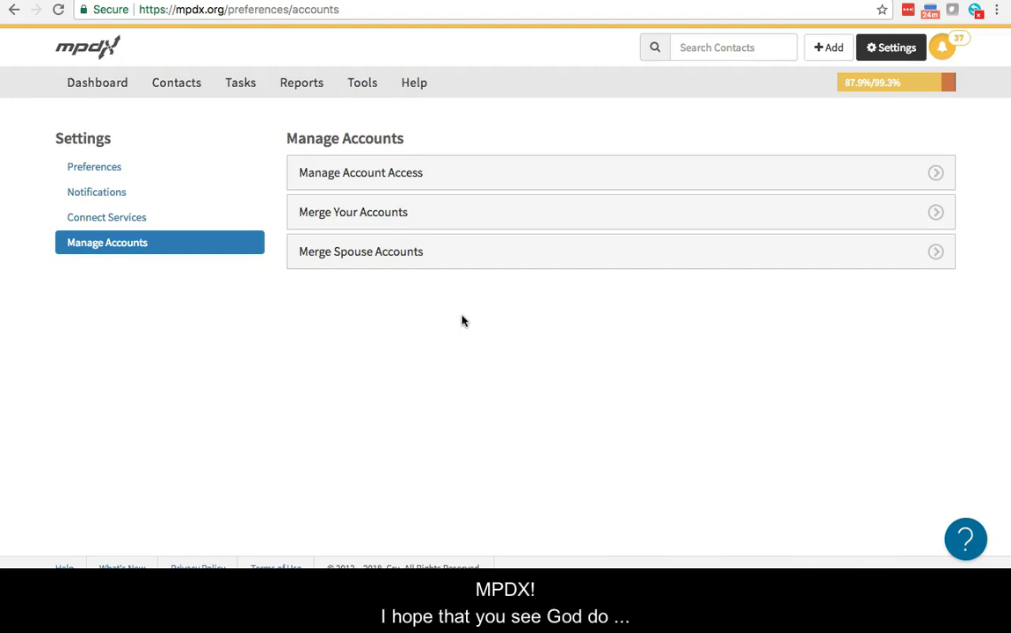
click(387, 361)
drag(380, 366, 282, 370)
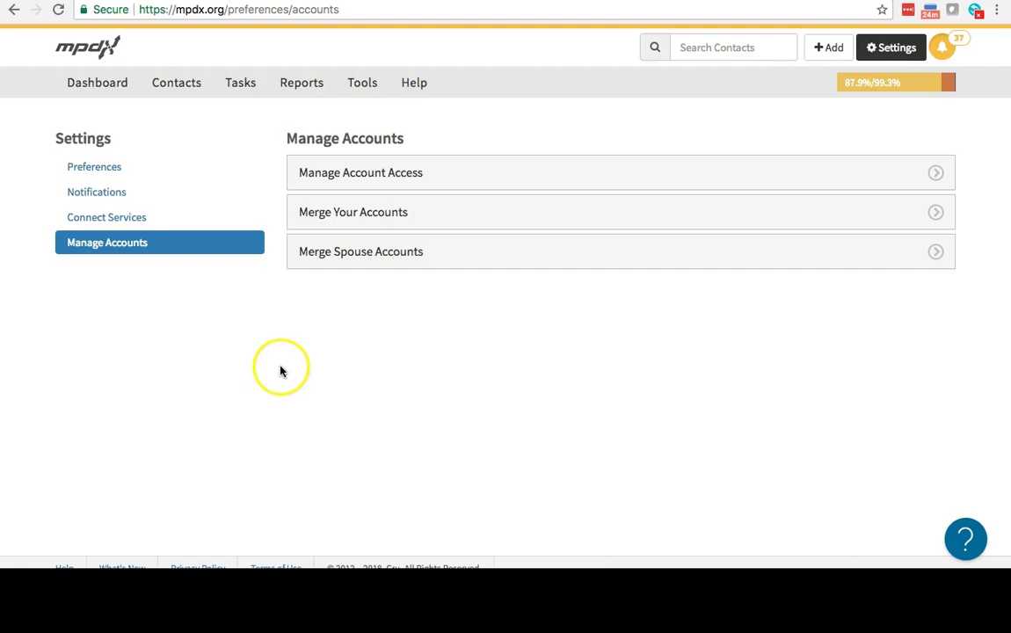